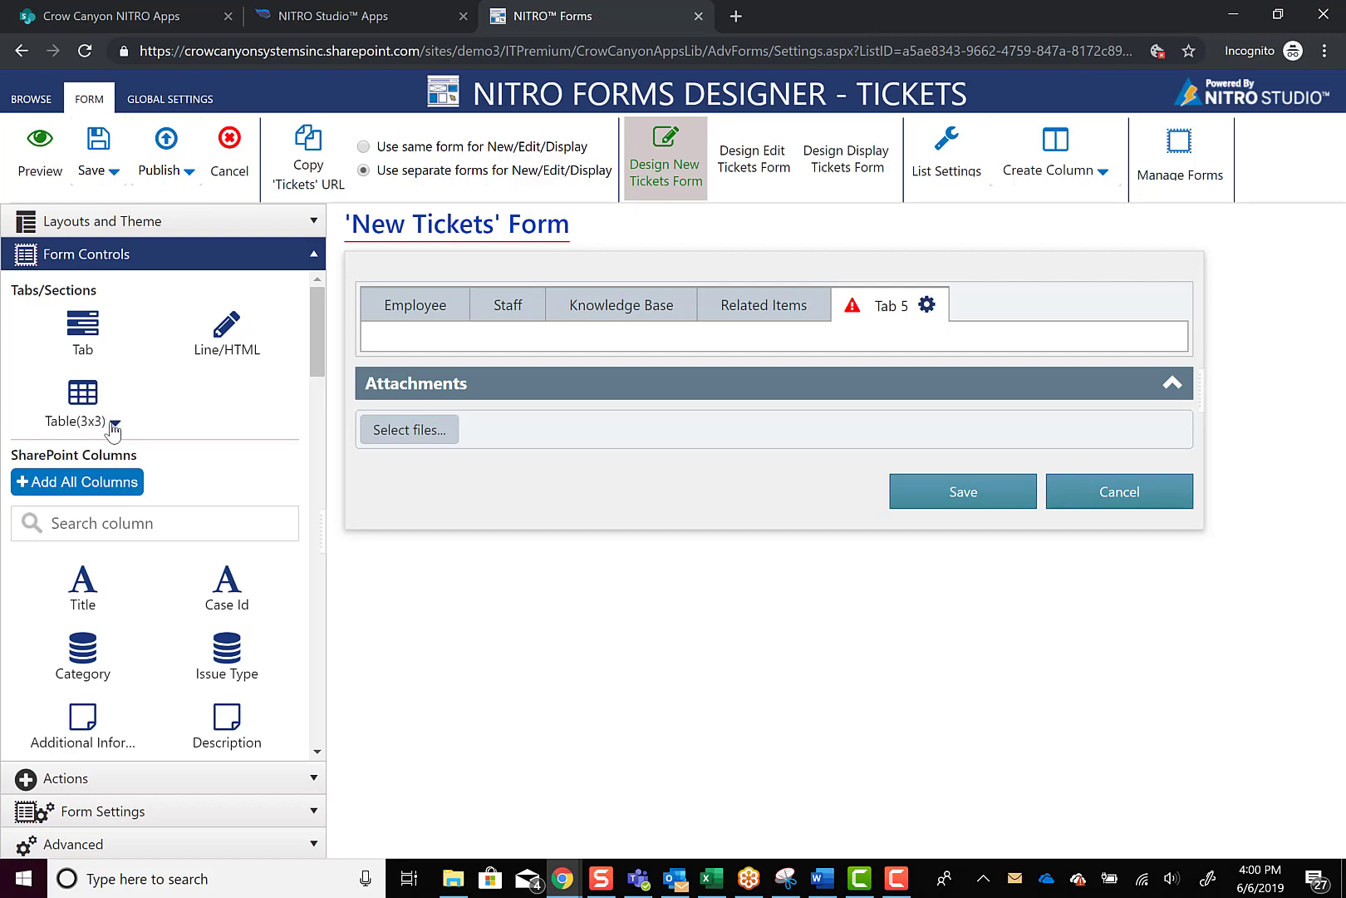
Pick a 4x4 size from the Table grid and drop the table onto Tab 5
{"action": "left_click", "coordinate": [114, 424]}
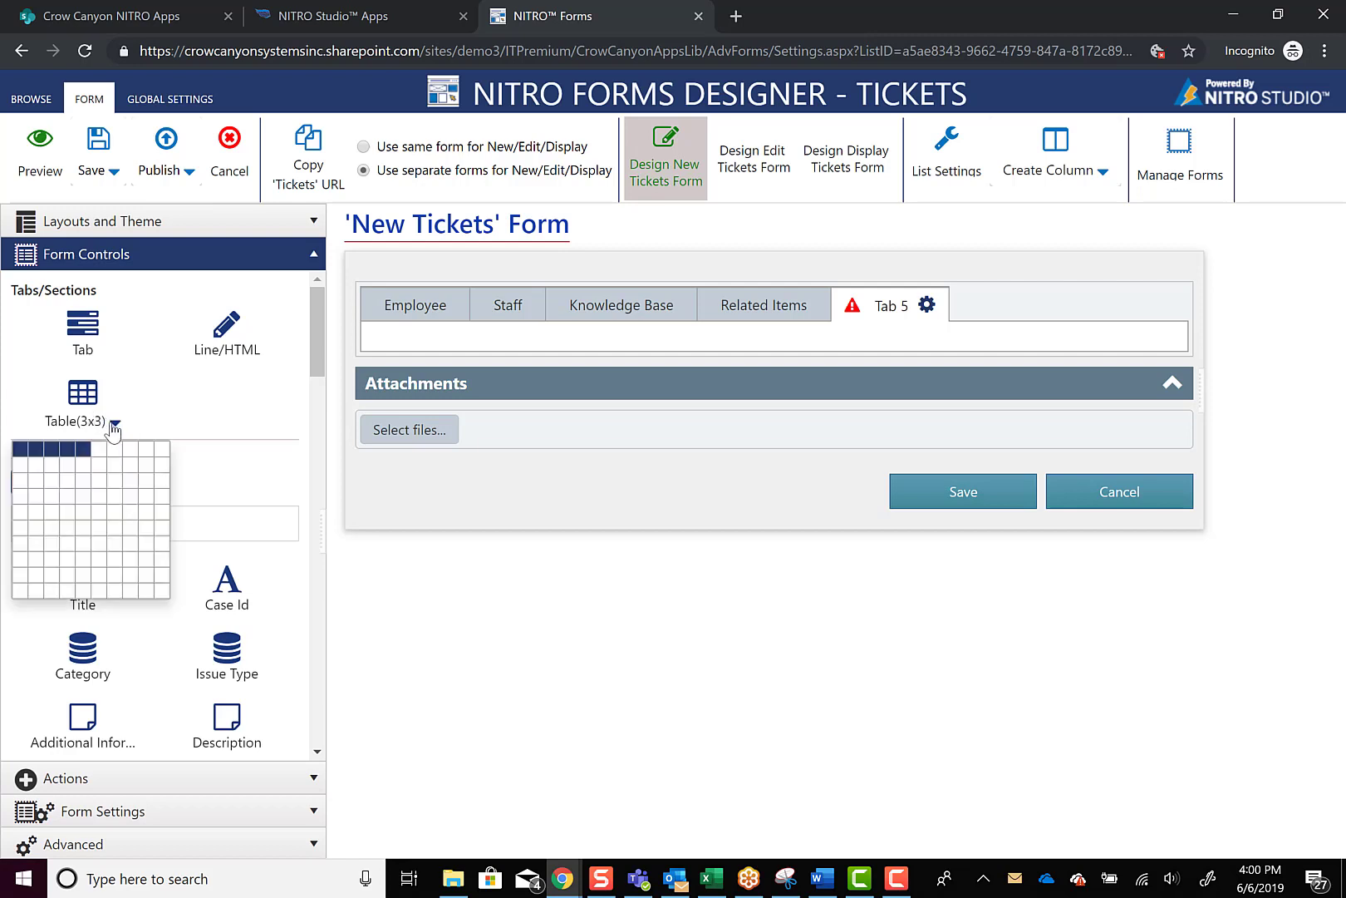
{"action": "left_click", "coordinate": [67, 482]}
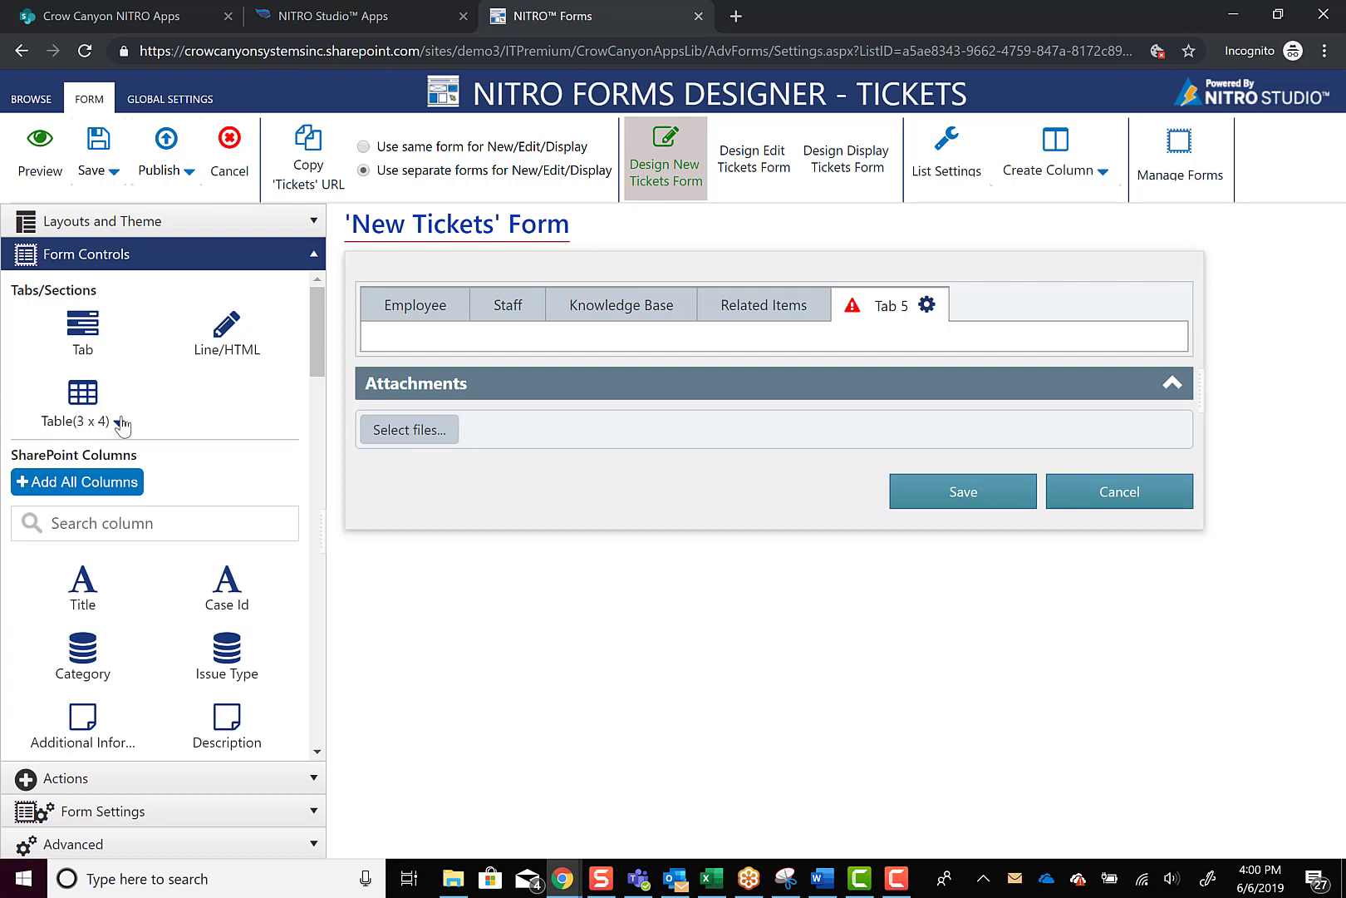
{"action": "left_click", "coordinate": [117, 423]}
{"action": "left_click", "coordinate": [74, 499]}
{"action": "left_click_drag", "start_coordinate": [83, 399], "coordinate": [441, 341]}
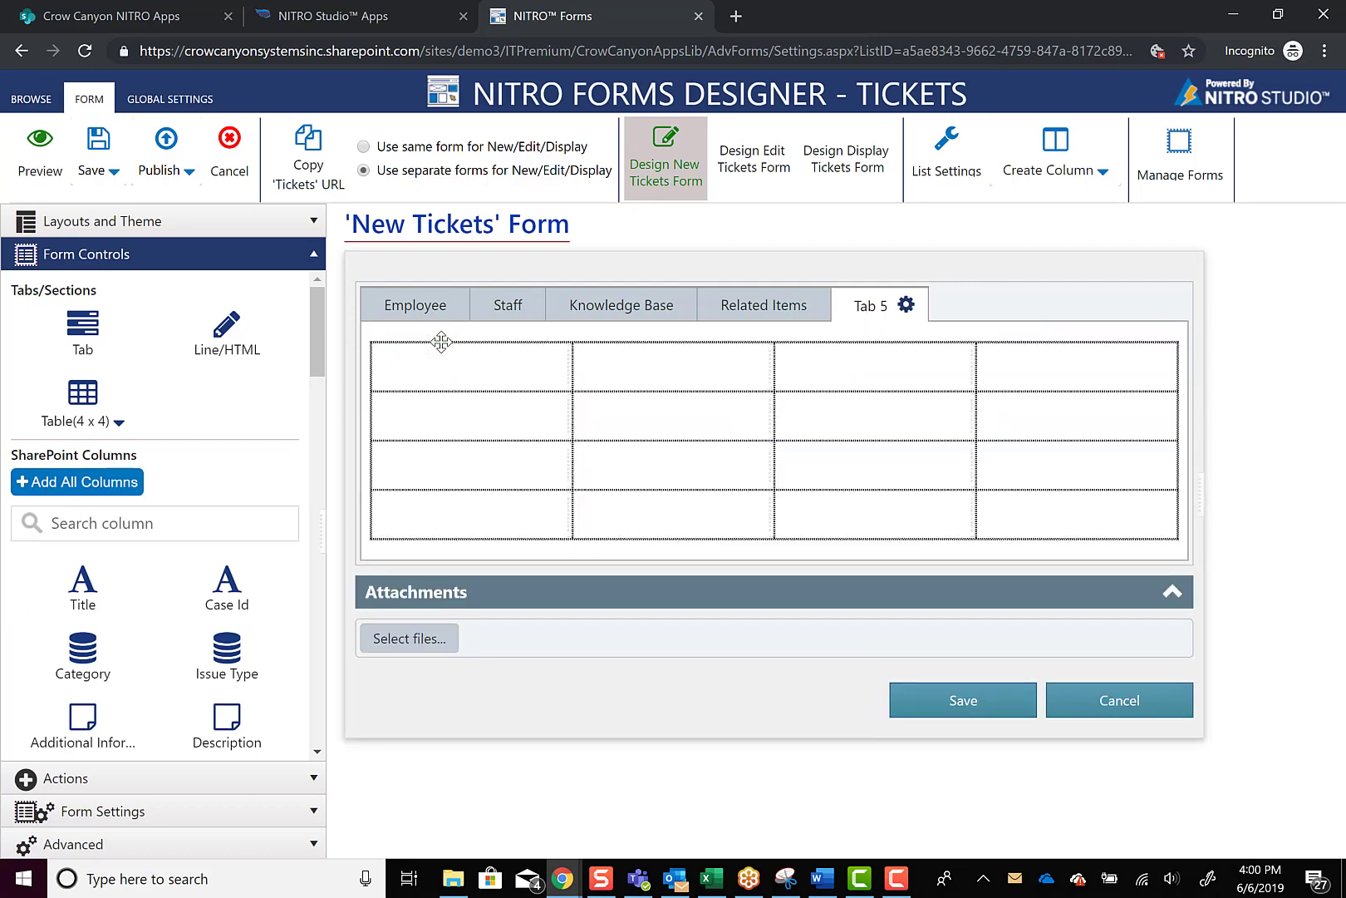
Insert one column to the left and one row above in the 4x4 table
{"action": "right_click", "coordinate": [488, 369]}
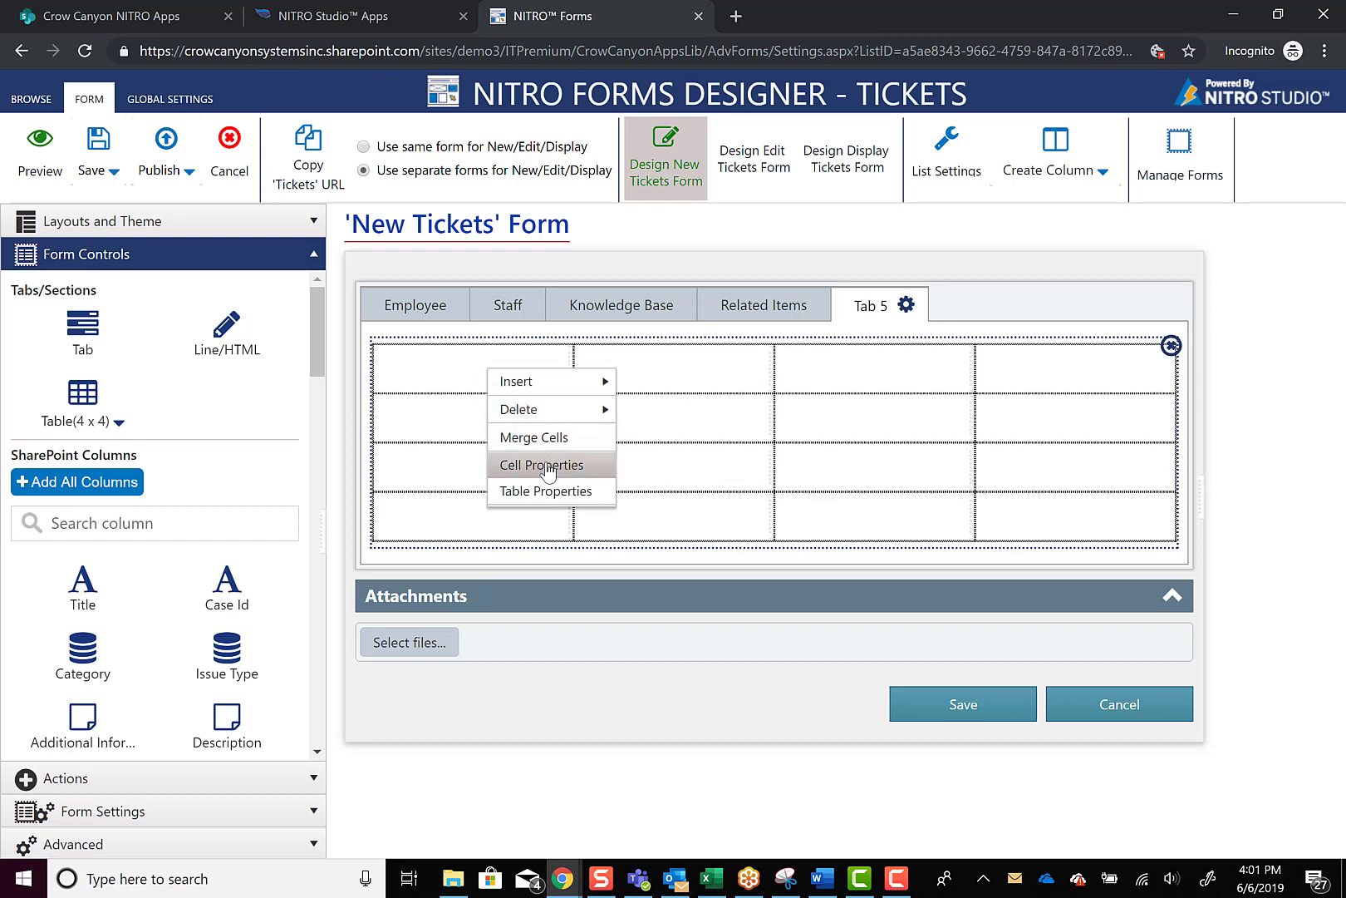
{"action": "mouse_move", "coordinate": [599, 381]}
{"action": "left_click", "coordinate": [694, 382]}
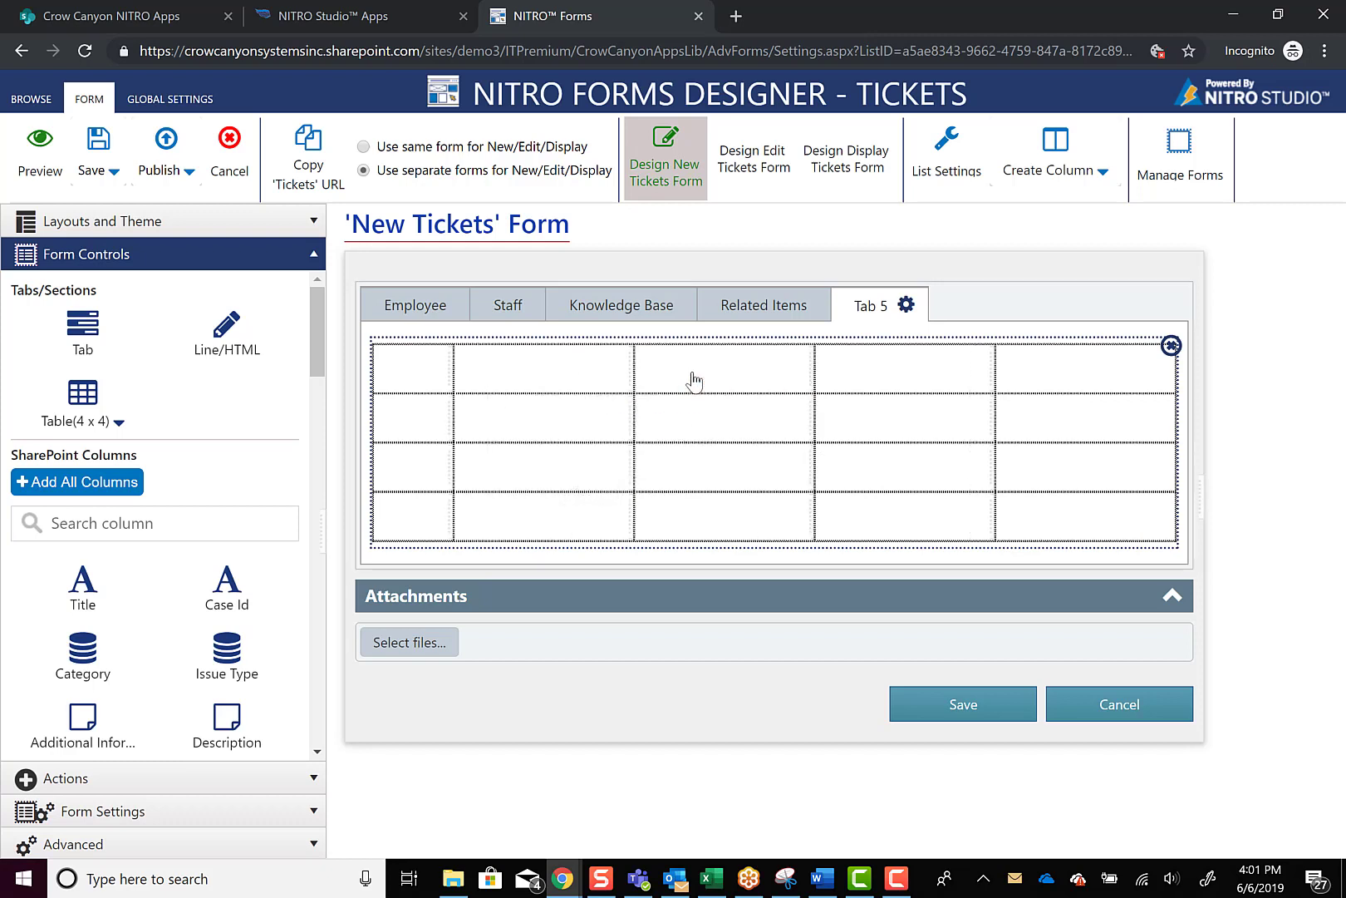
{"action": "right_click", "coordinate": [600, 374]}
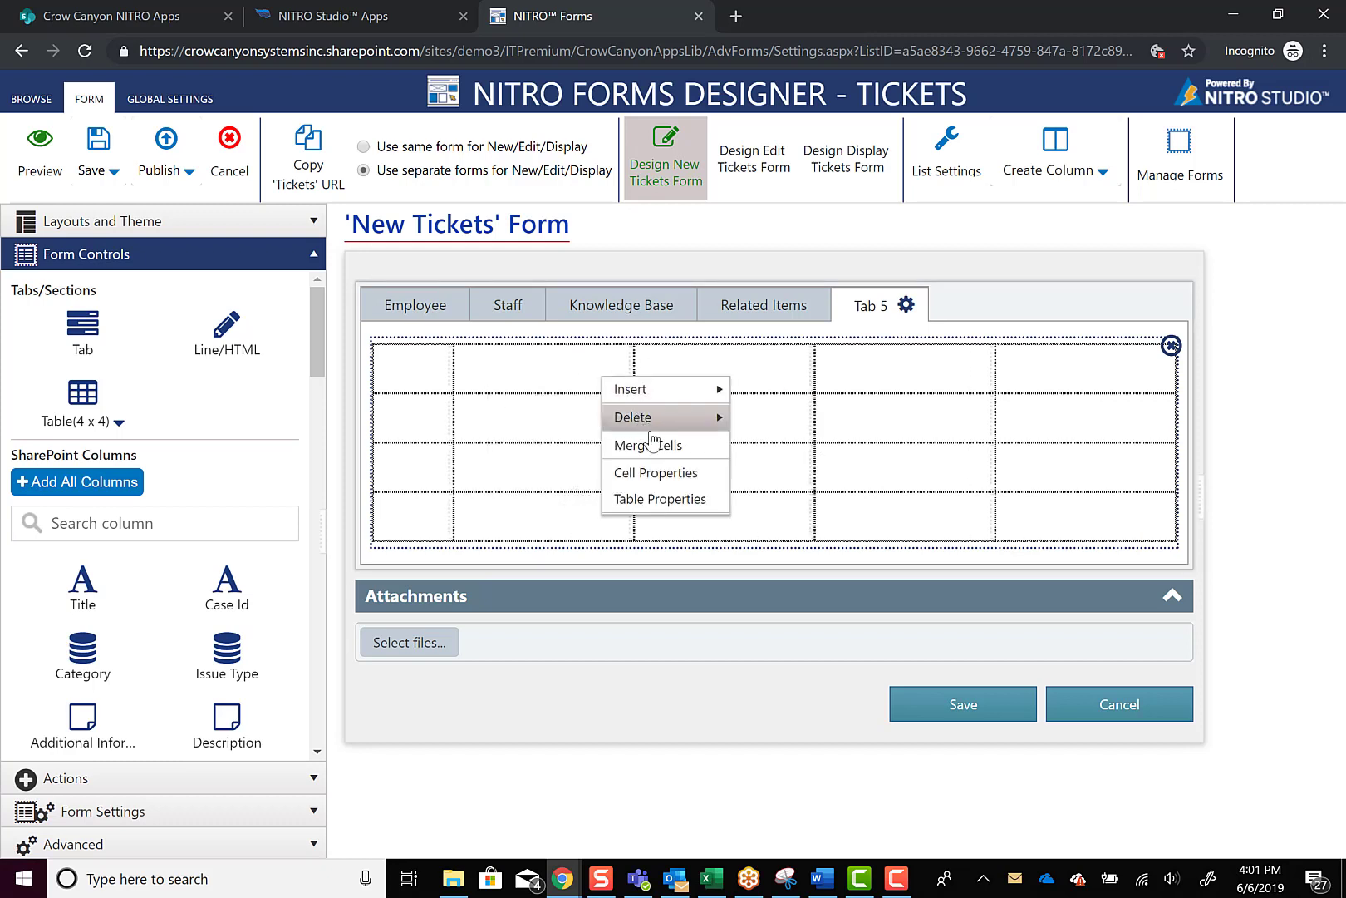
{"action": "mouse_move", "coordinate": [684, 391]}
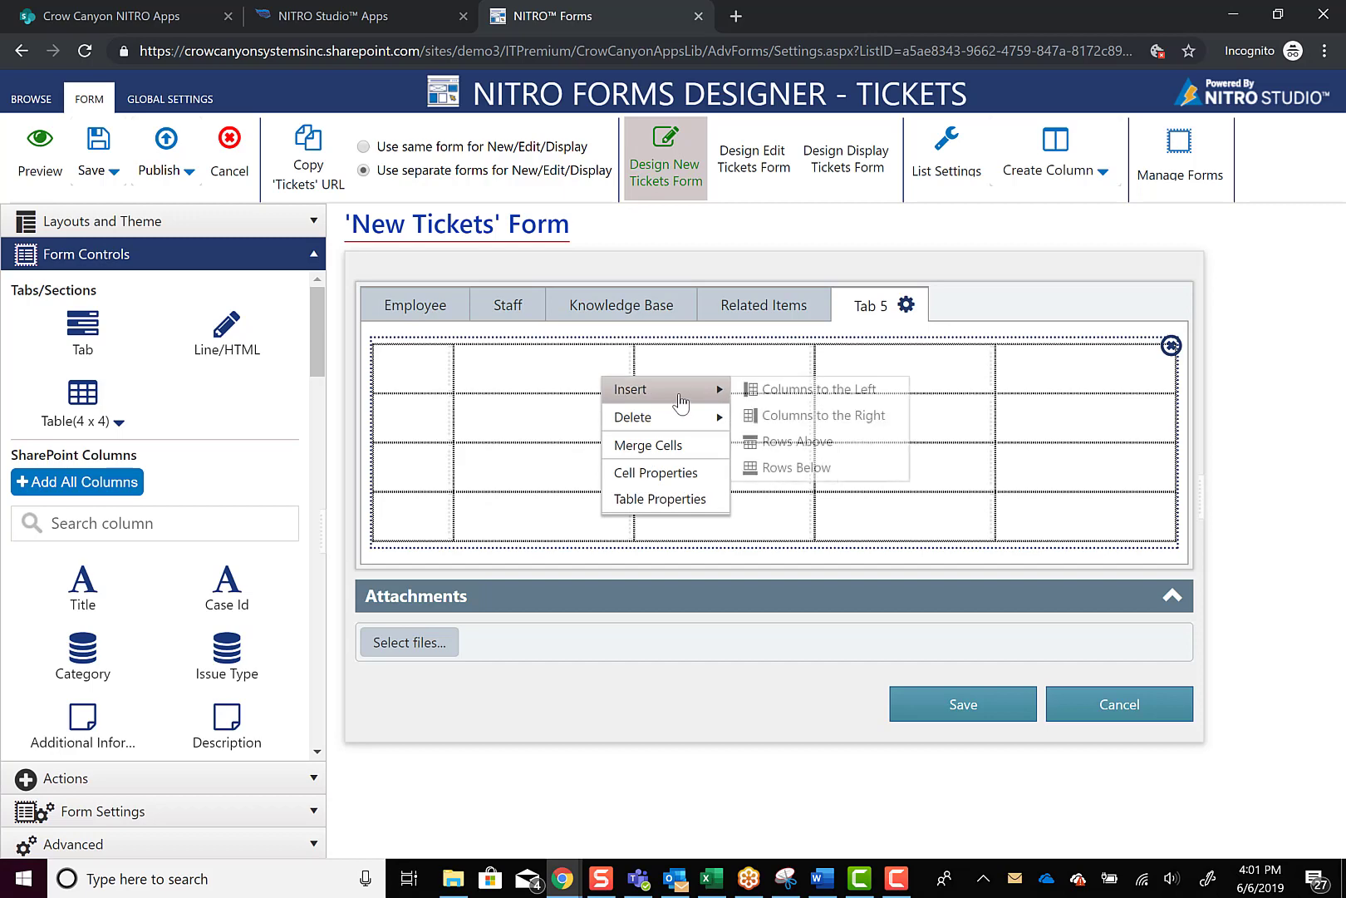
{"action": "left_click", "coordinate": [796, 442]}
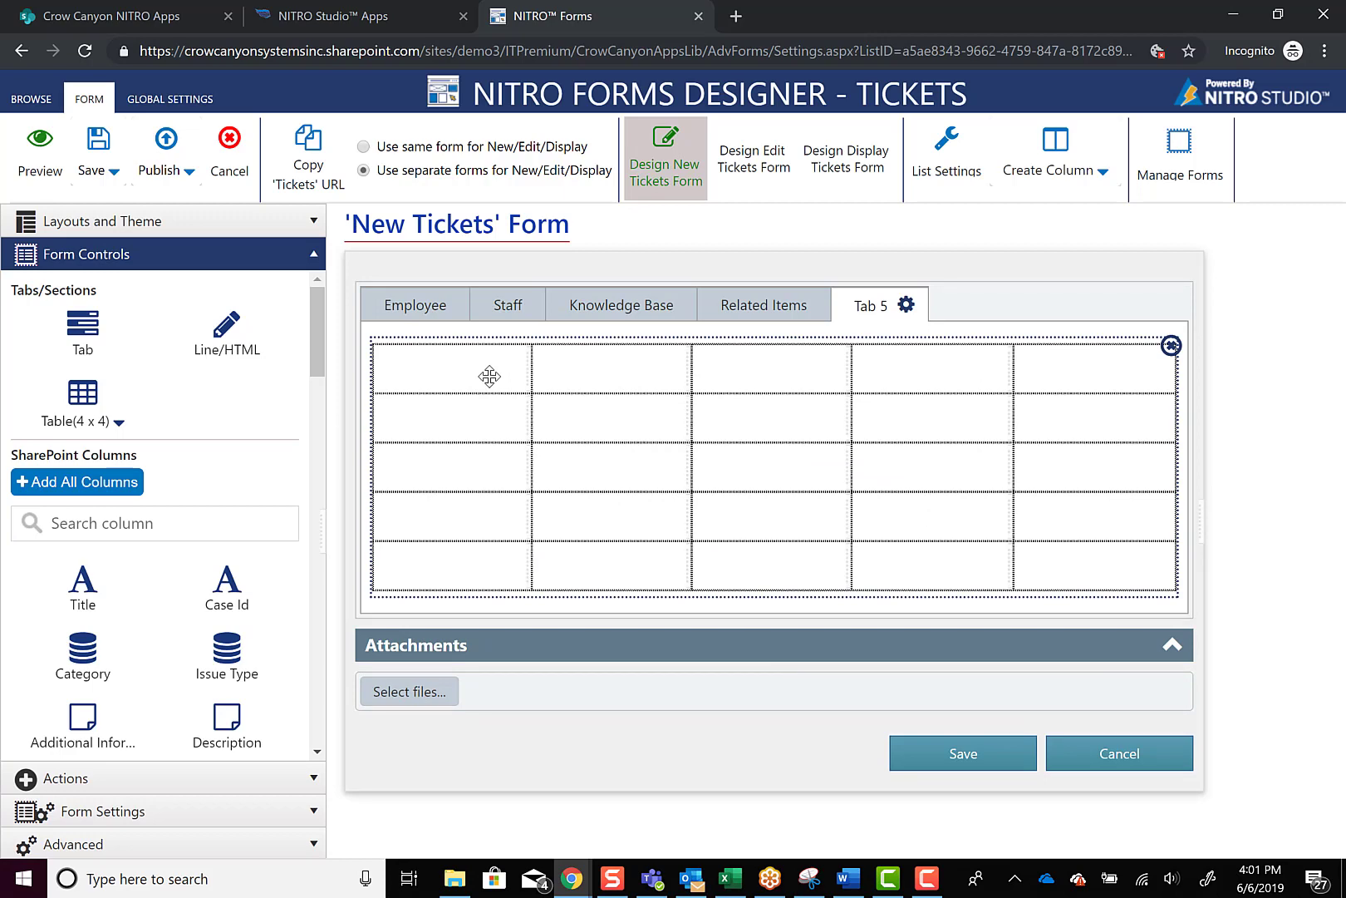
Set the table background to grey rgba(171, 170, 170, 1) in Table Properties
{"action": "right_click", "coordinate": [490, 376]}
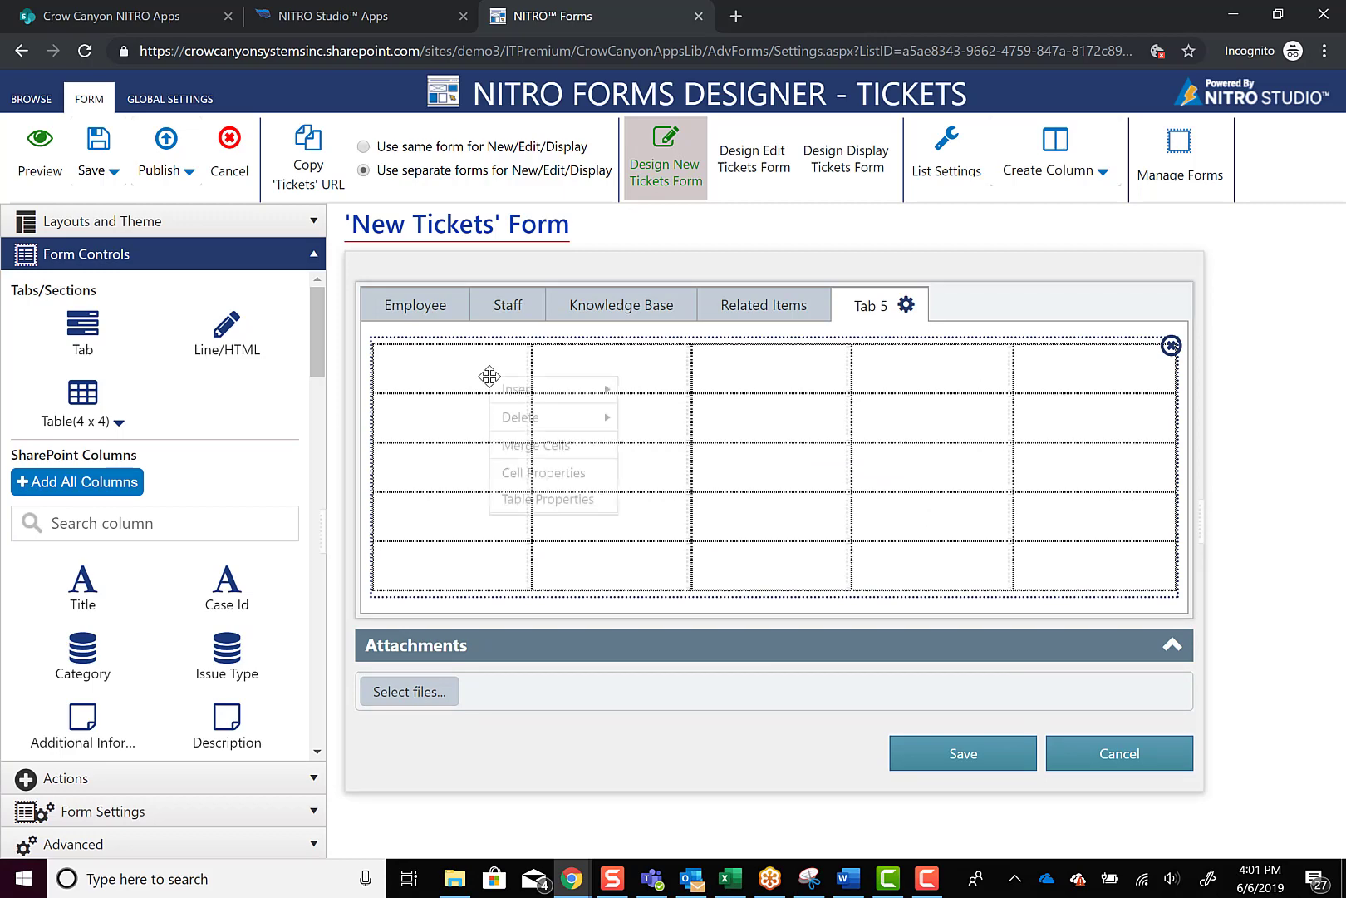
{"action": "left_click", "coordinate": [540, 497]}
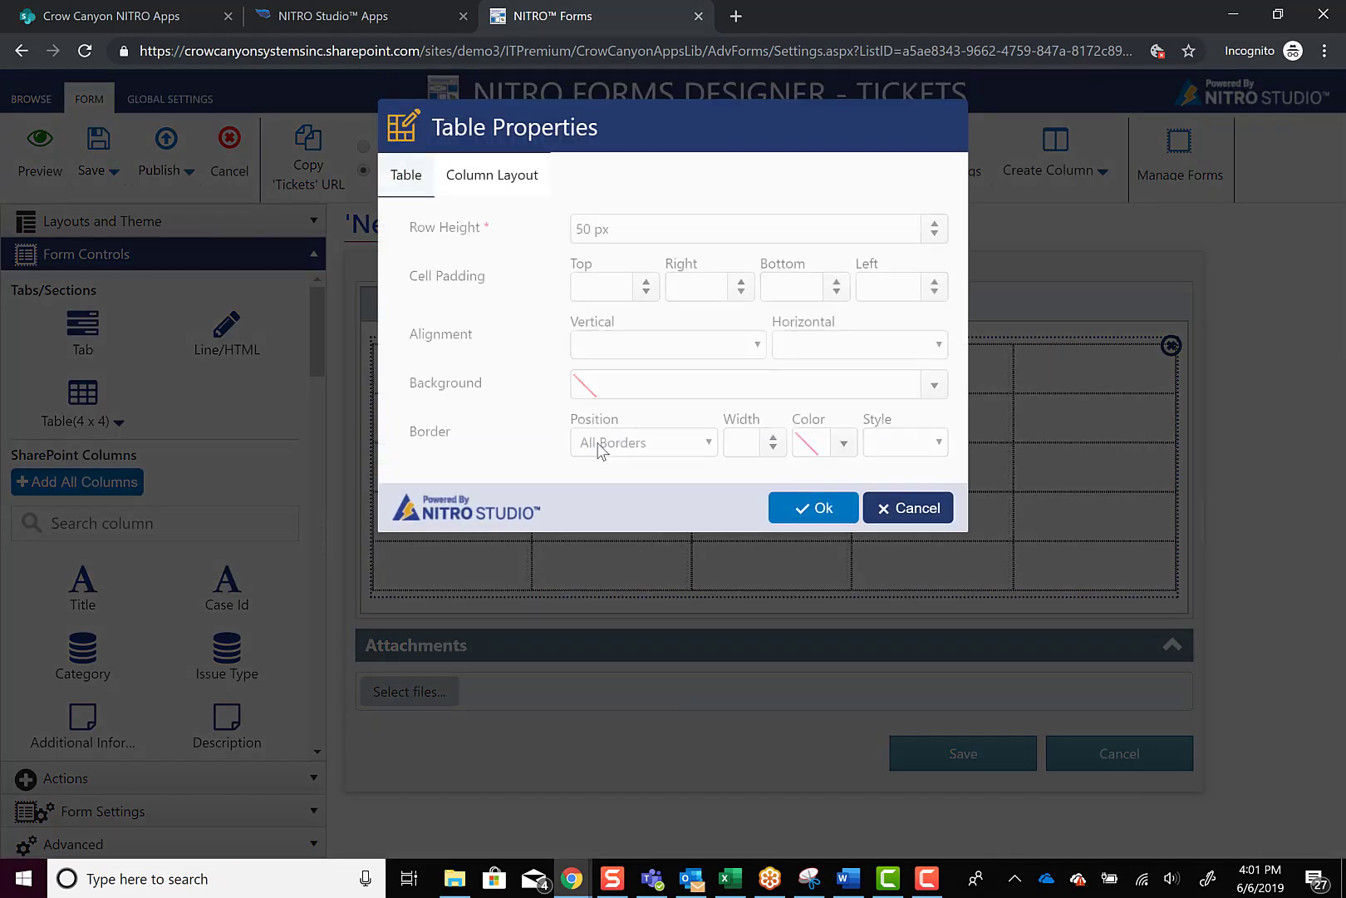
{"action": "left_click", "coordinate": [937, 384]}
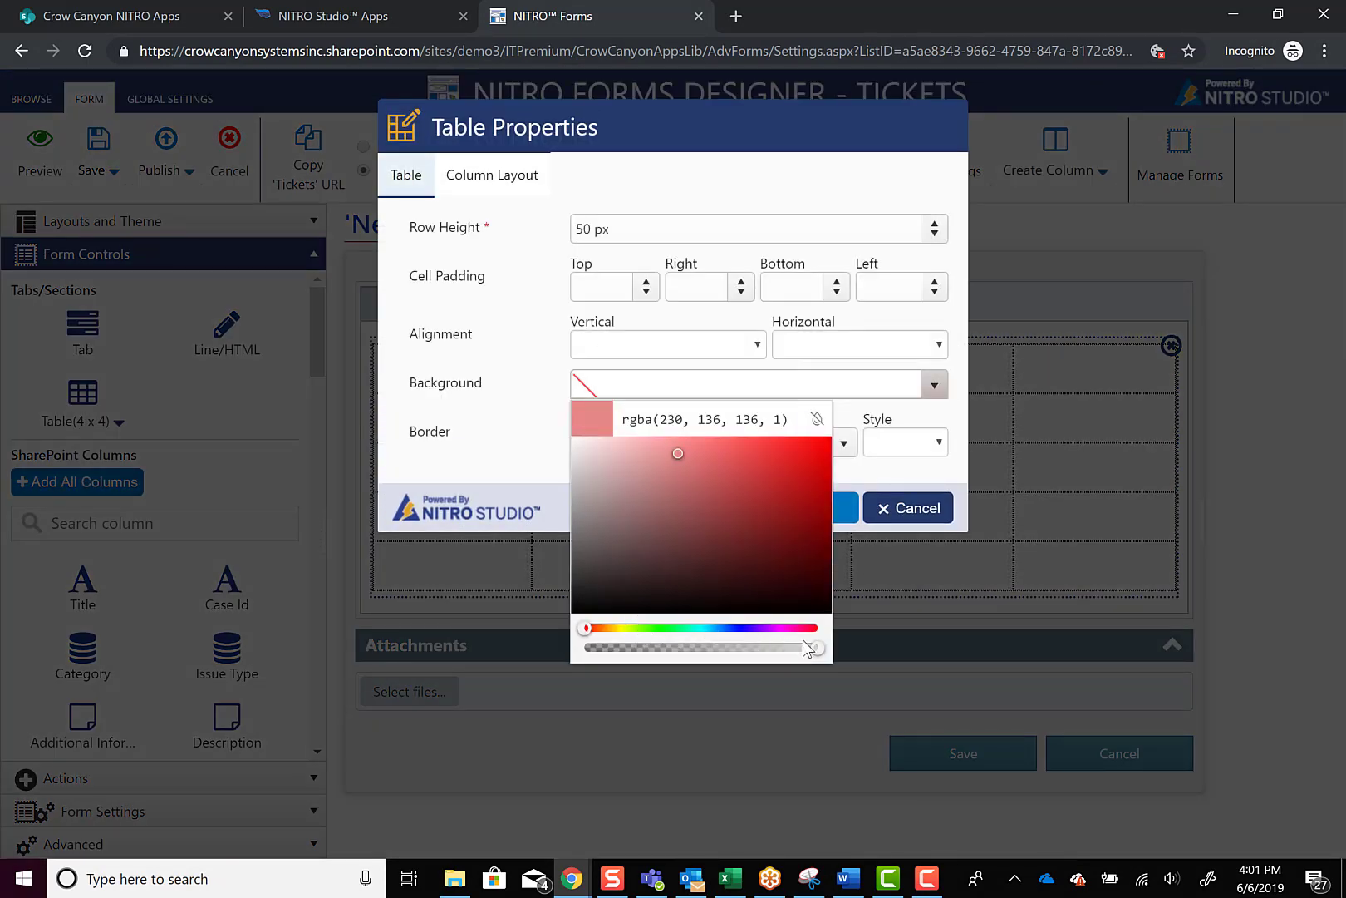
{"action": "left_click", "coordinate": [579, 504]}
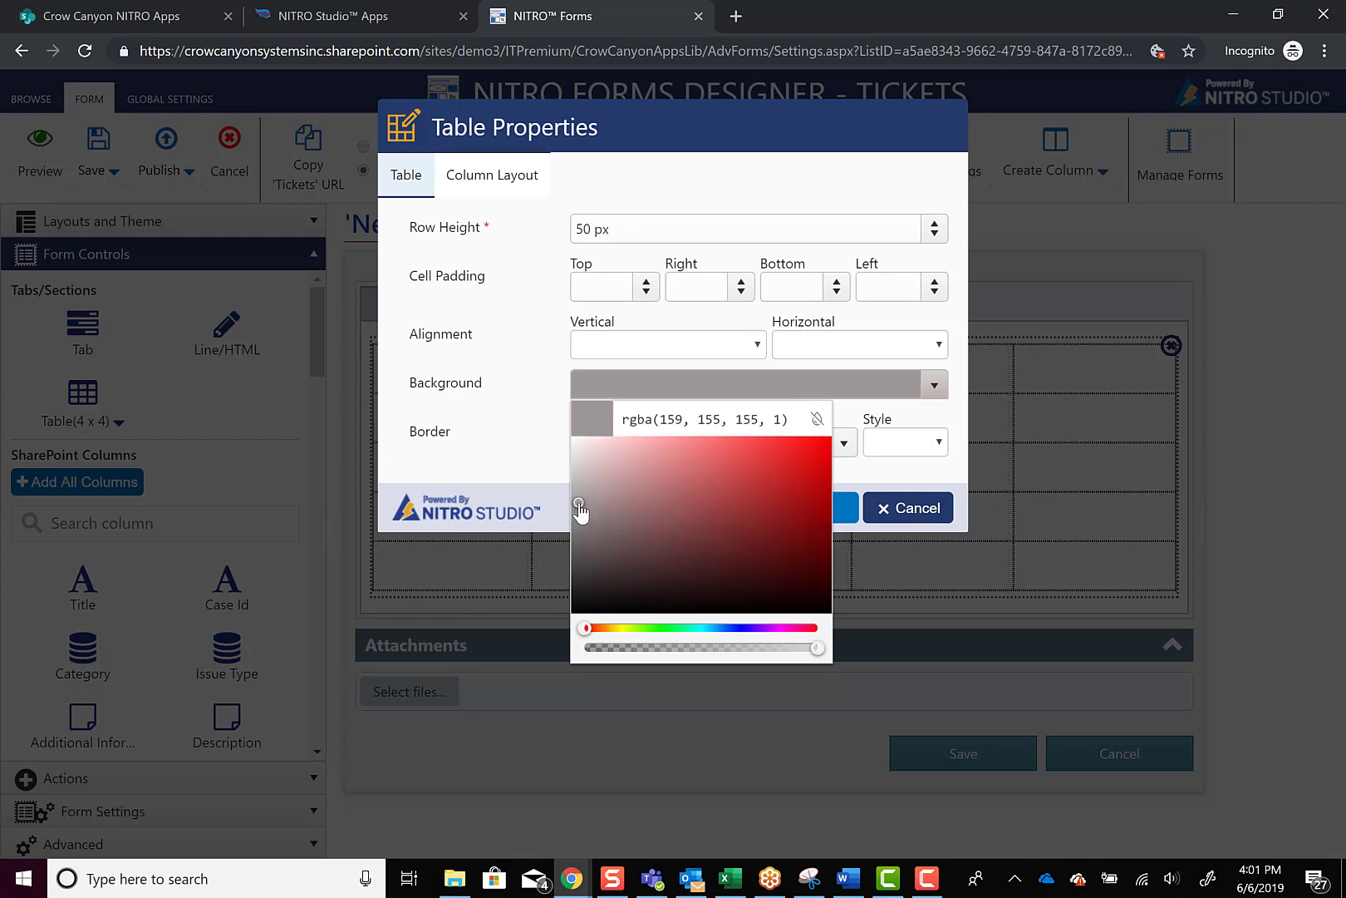
{"action": "left_click_drag", "start_coordinate": [579, 505], "coordinate": [572, 494]}
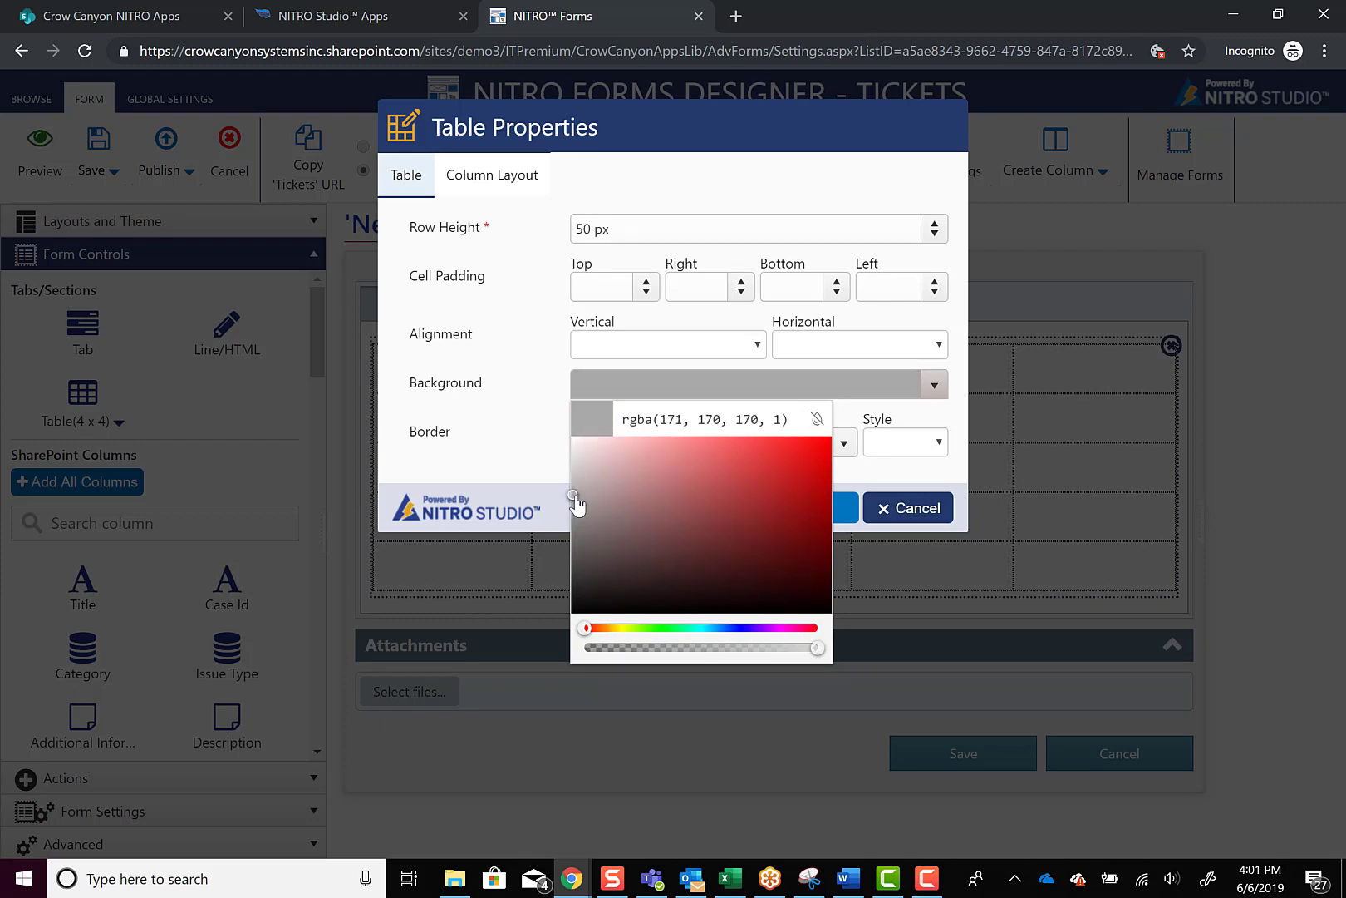
{"action": "left_click", "coordinate": [513, 447]}
{"action": "left_click", "coordinate": [802, 508]}
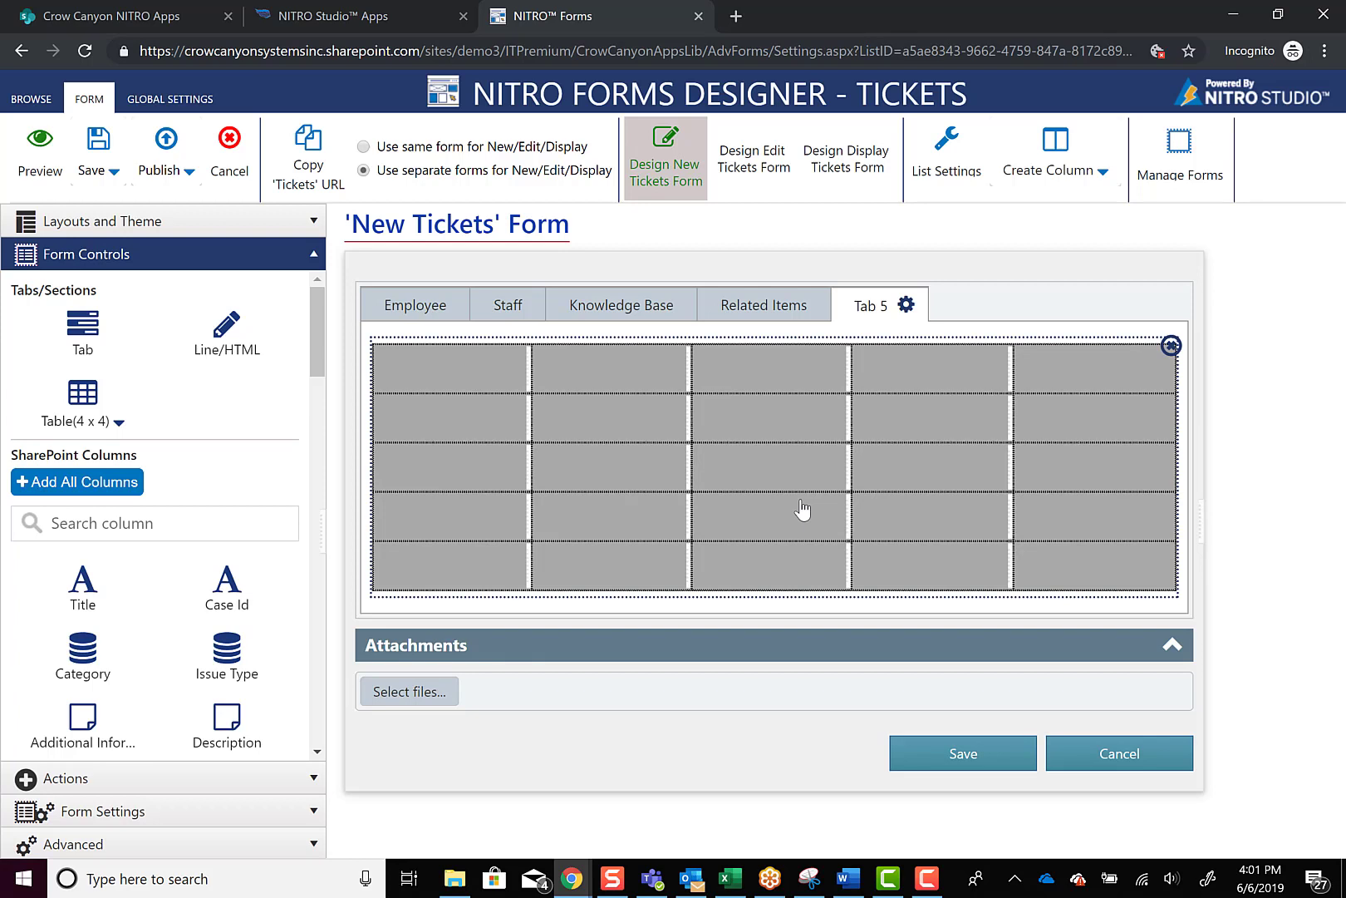
Give the first top-row cell a light blue rgba(239,244,248) background in Cell Properties
{"action": "right_click", "coordinate": [467, 368]}
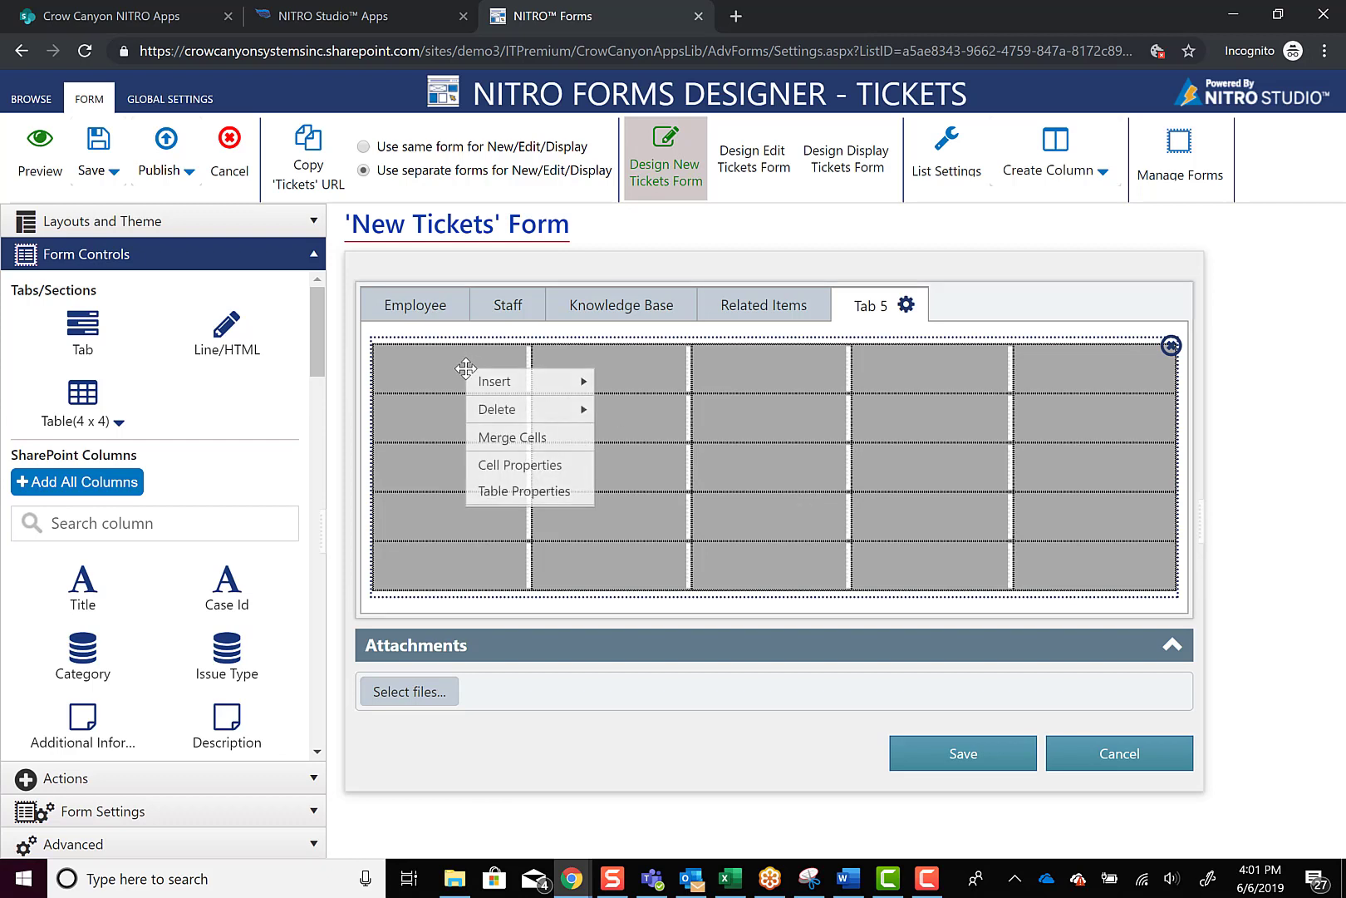
{"action": "left_click", "coordinate": [529, 470]}
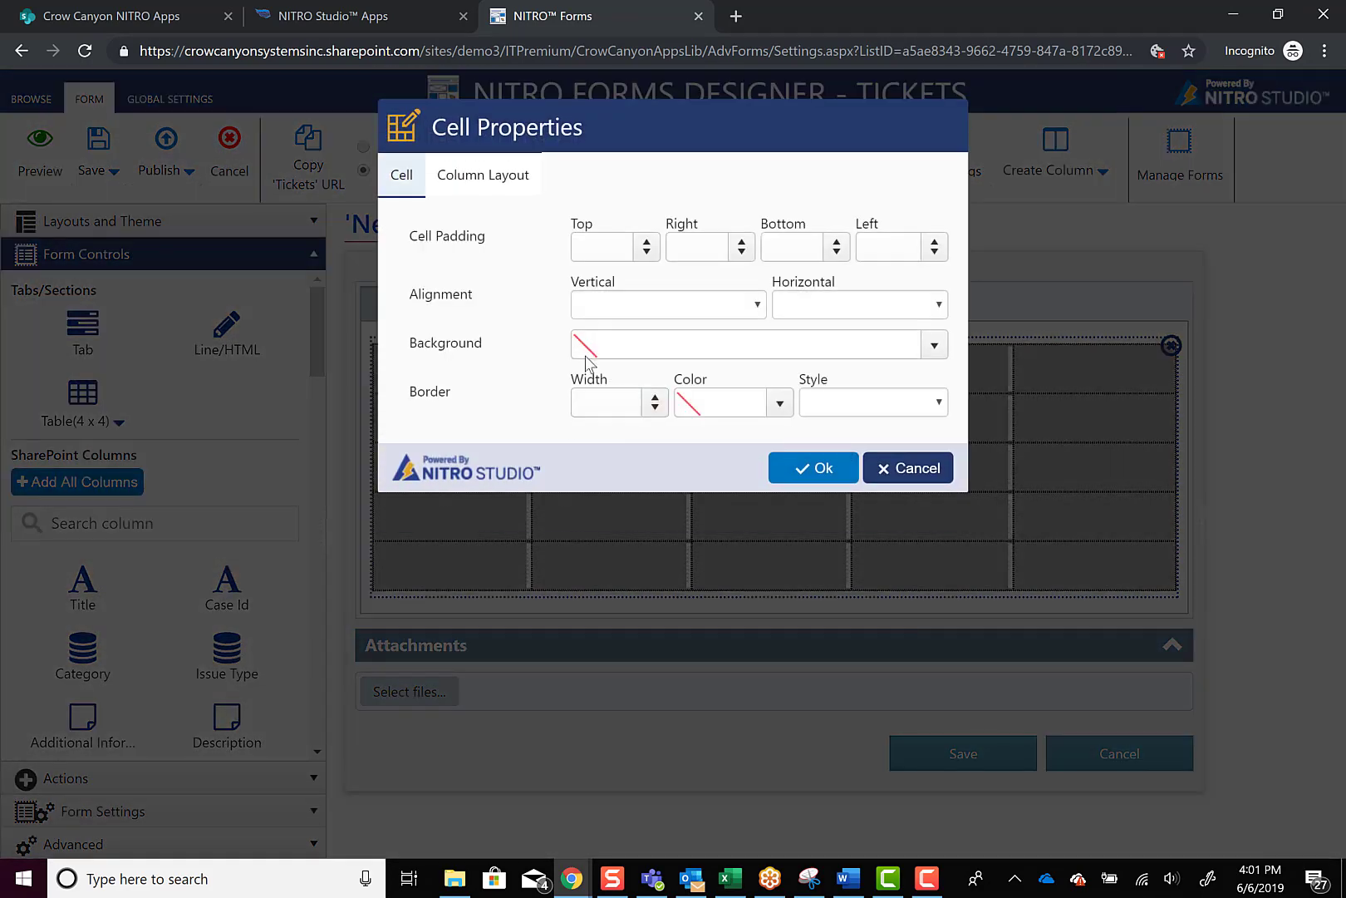
{"action": "left_click", "coordinate": [935, 345]}
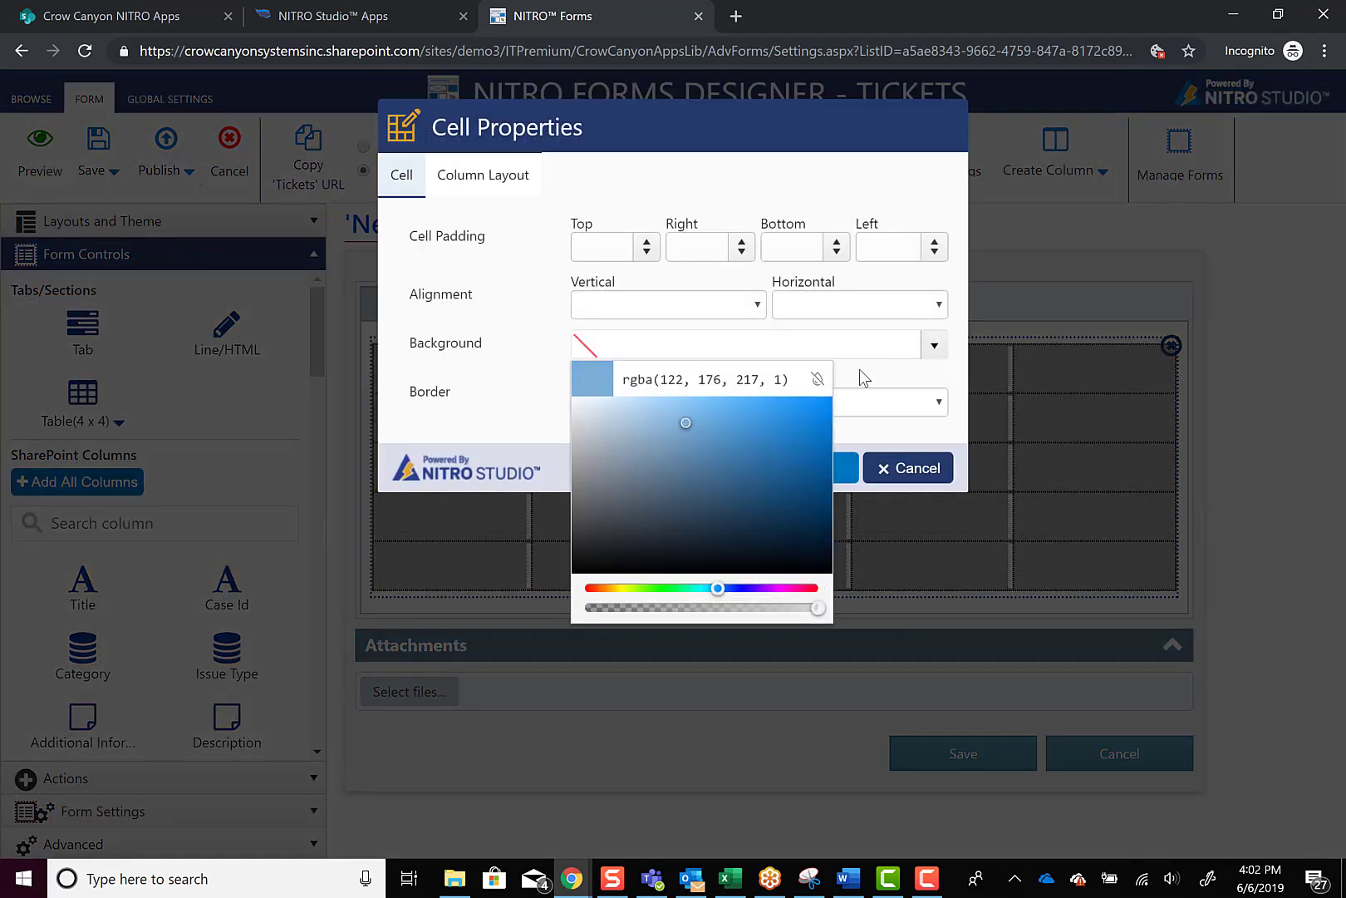
{"action": "left_click", "coordinate": [581, 402]}
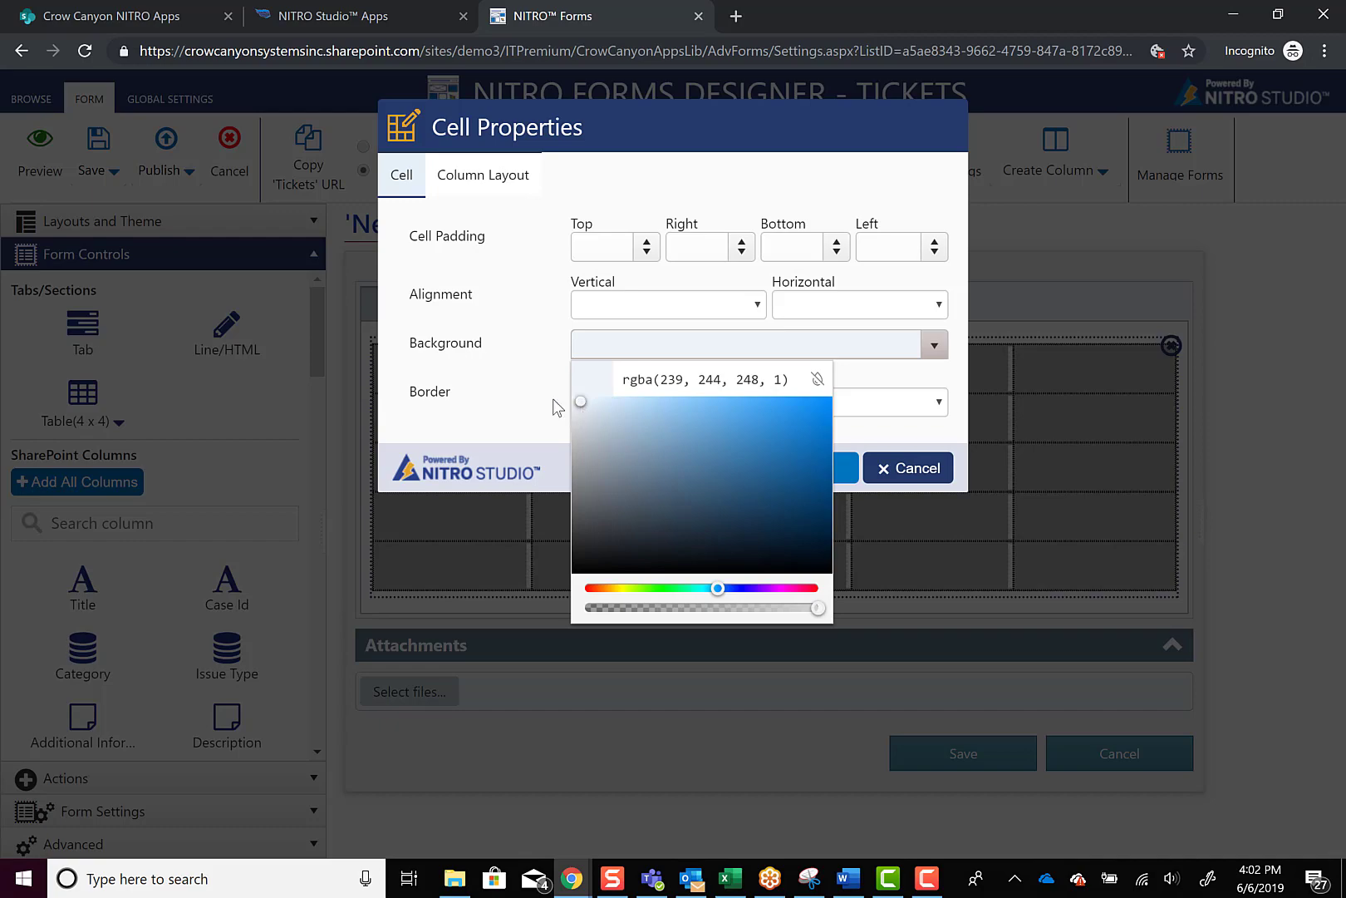
{"action": "left_click", "coordinate": [552, 398]}
{"action": "left_click", "coordinate": [808, 468]}
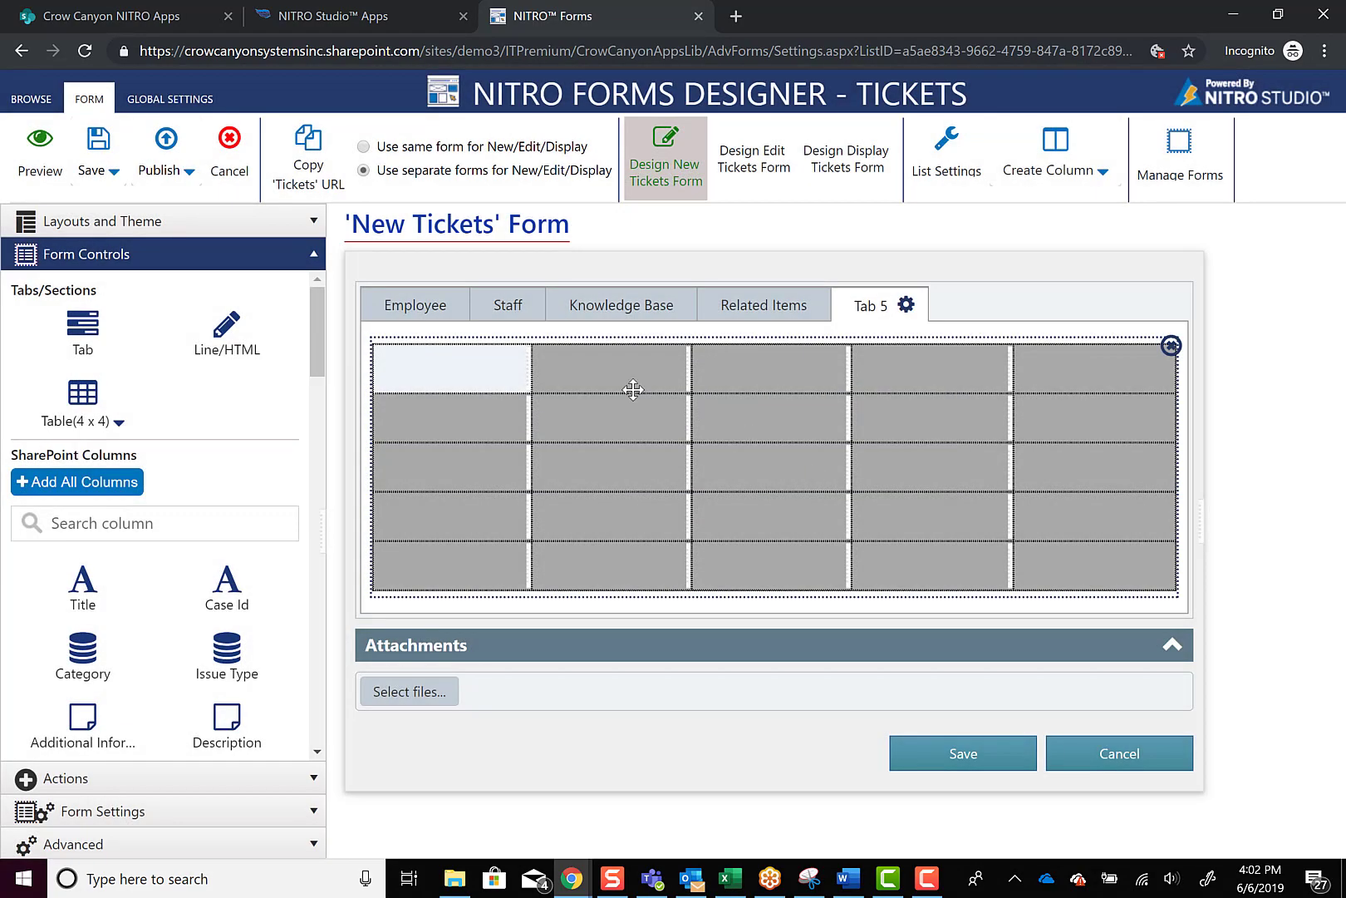
Apply the same light blue background to the second and third top-row cells
{"action": "right_click", "coordinate": [609, 384]}
{"action": "left_click", "coordinate": [694, 485]}
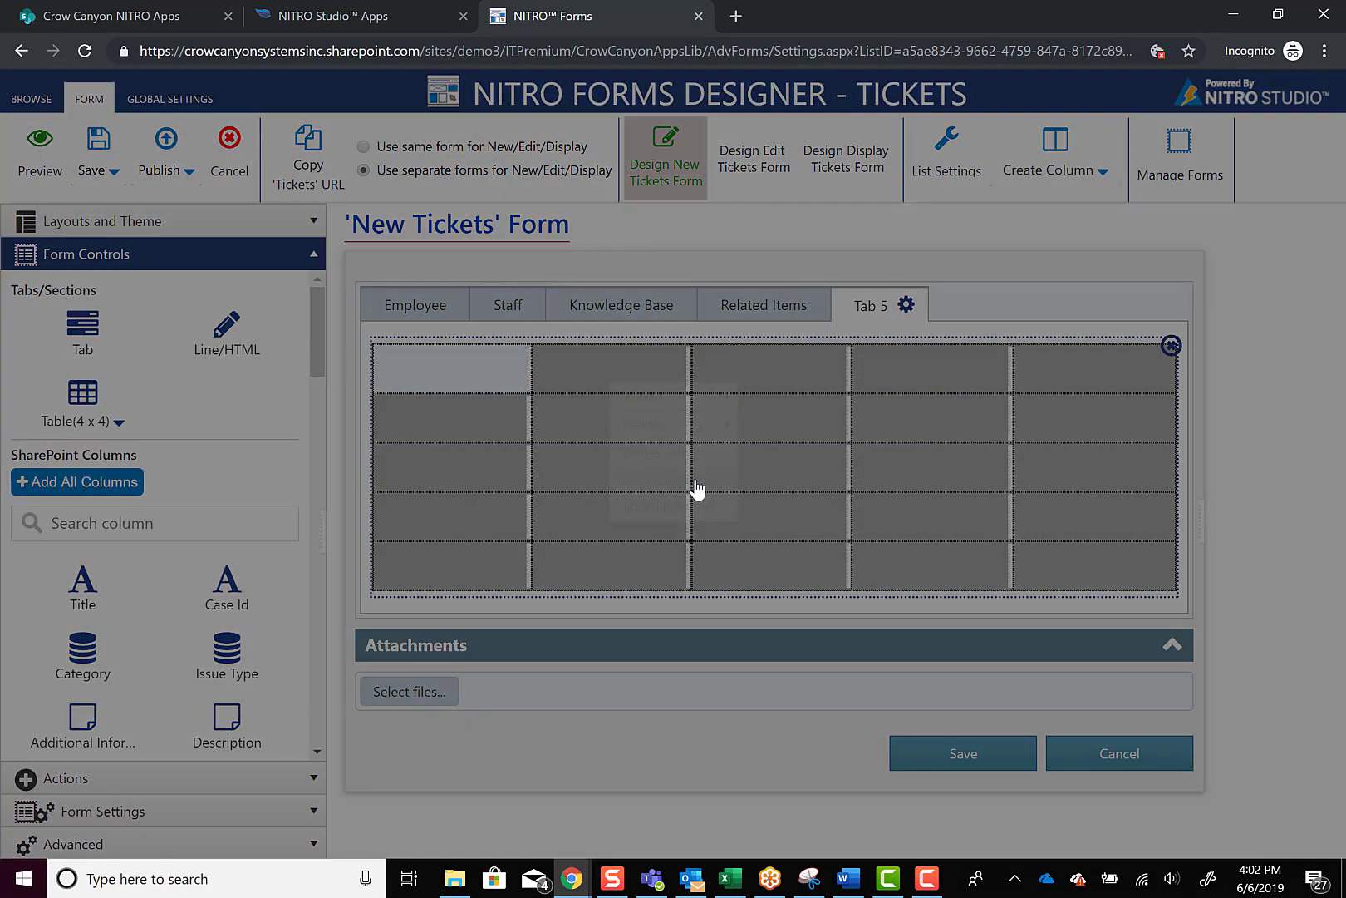
{"action": "left_click", "coordinate": [934, 347]}
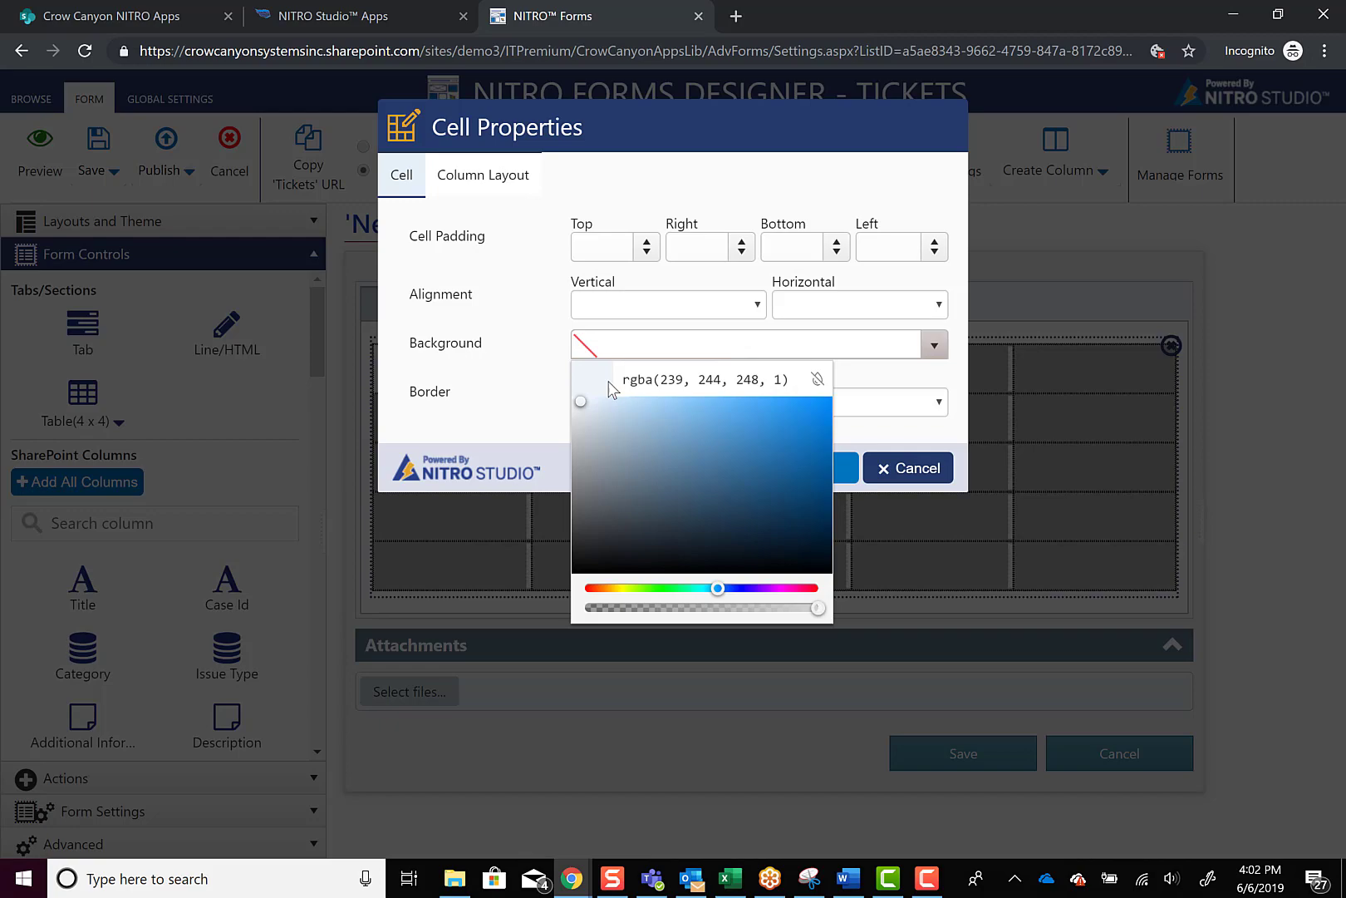
{"action": "left_click", "coordinate": [848, 490]}
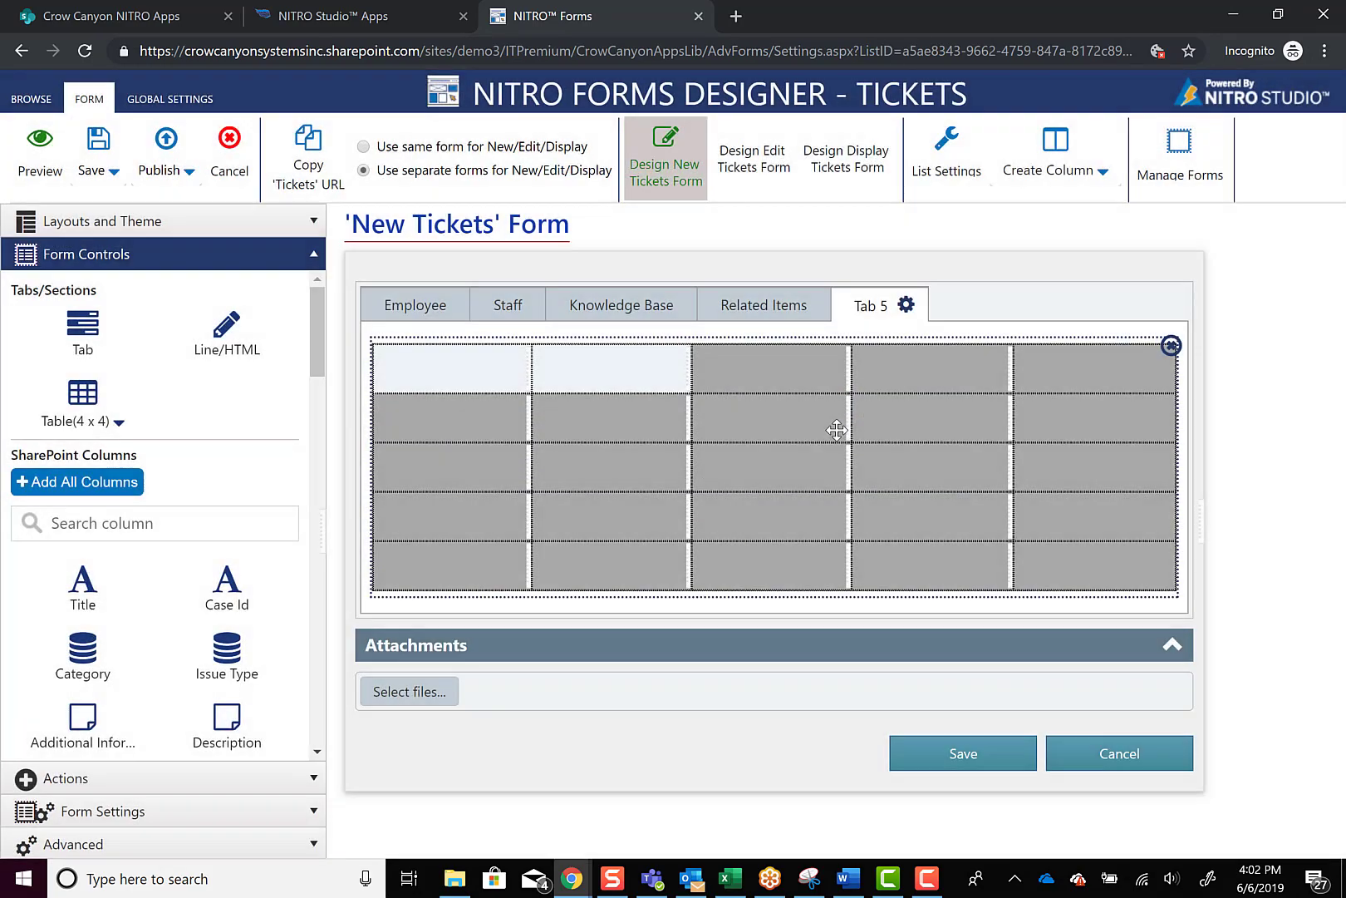
{"action": "right_click", "coordinate": [810, 376]}
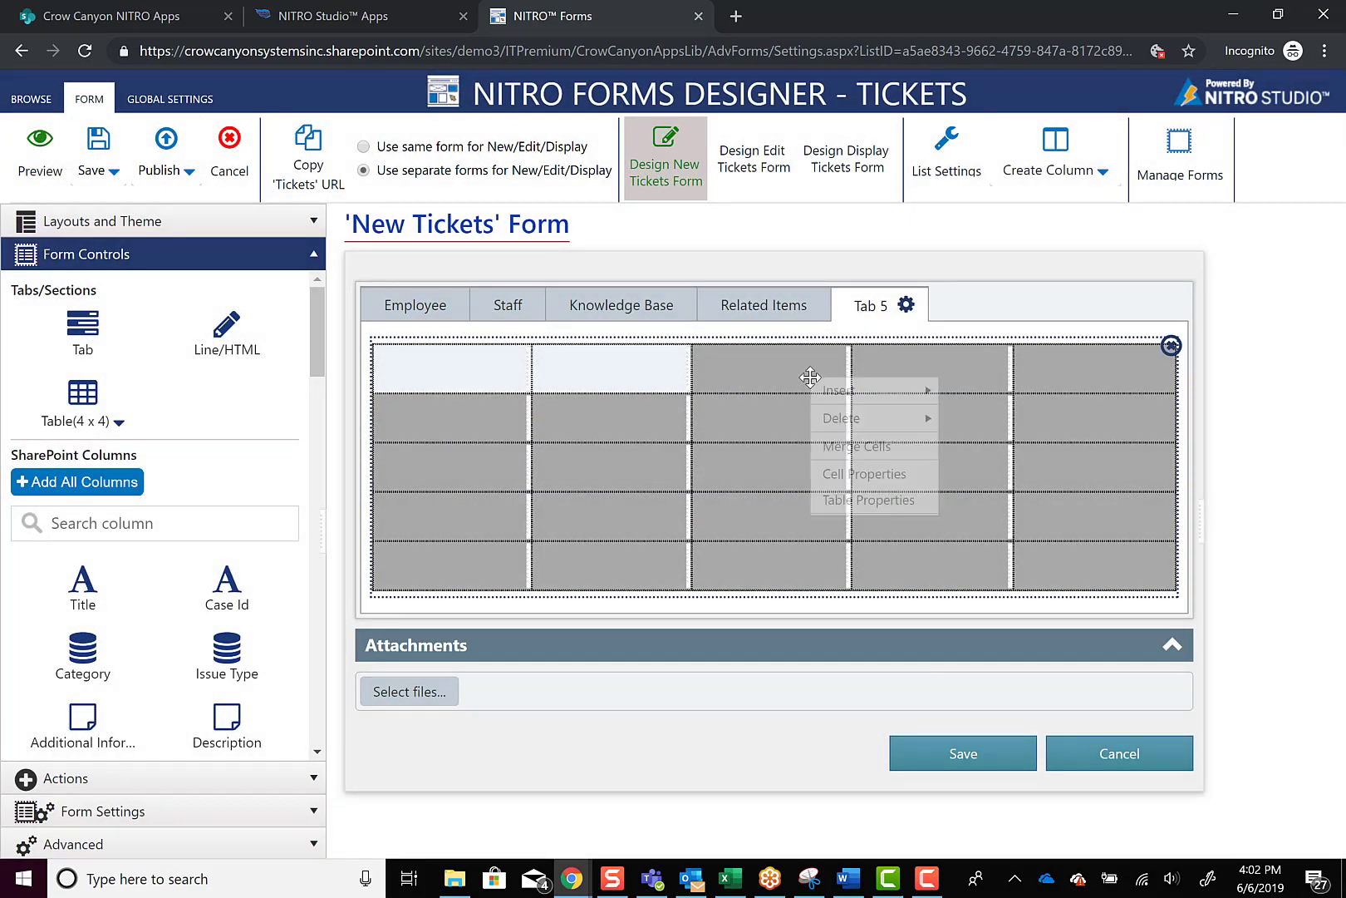
{"action": "left_click", "coordinate": [870, 474]}
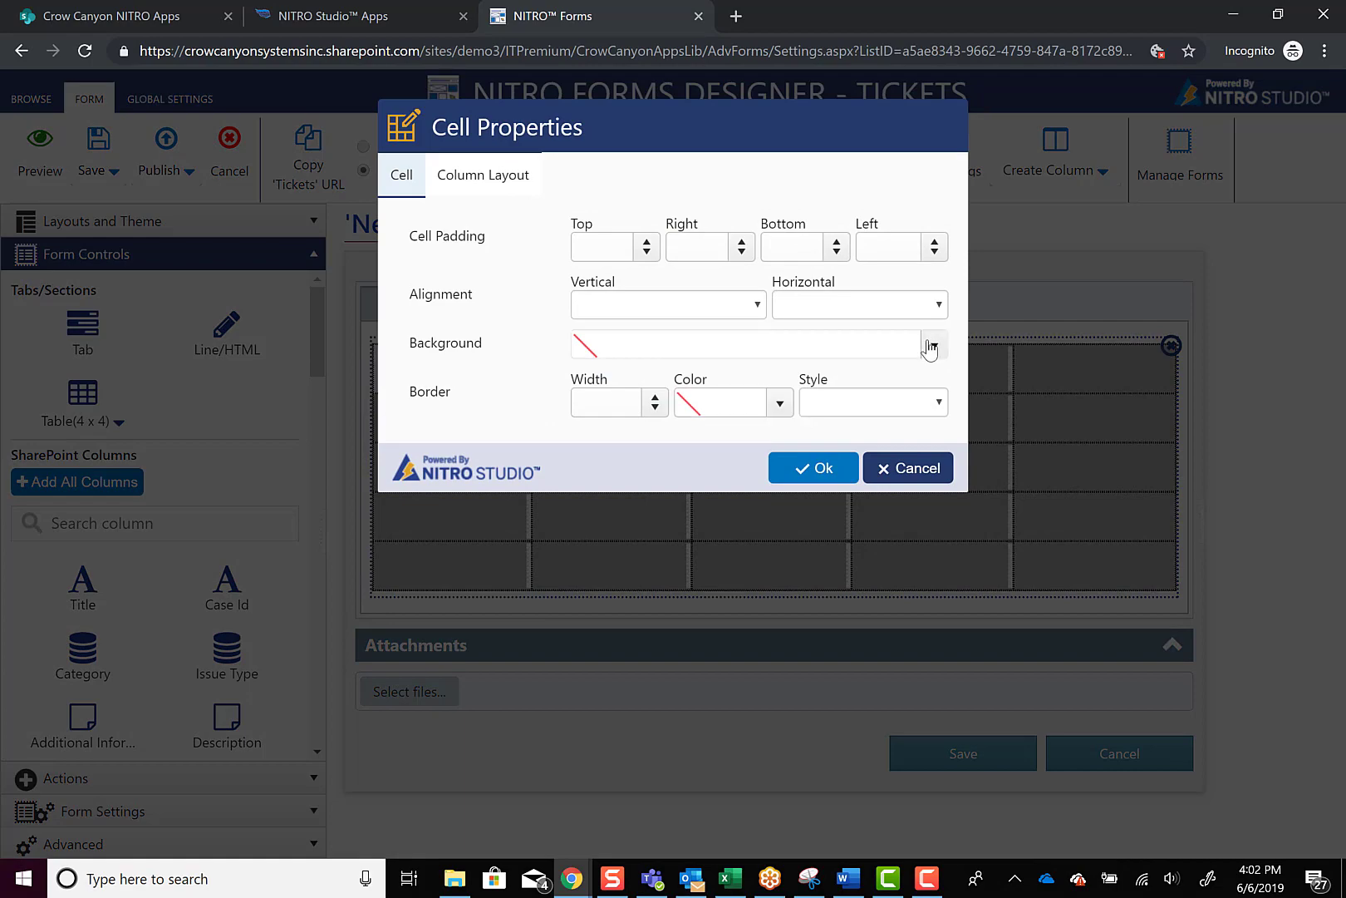
{"action": "left_click", "coordinate": [932, 344]}
{"action": "left_click", "coordinate": [847, 478]}
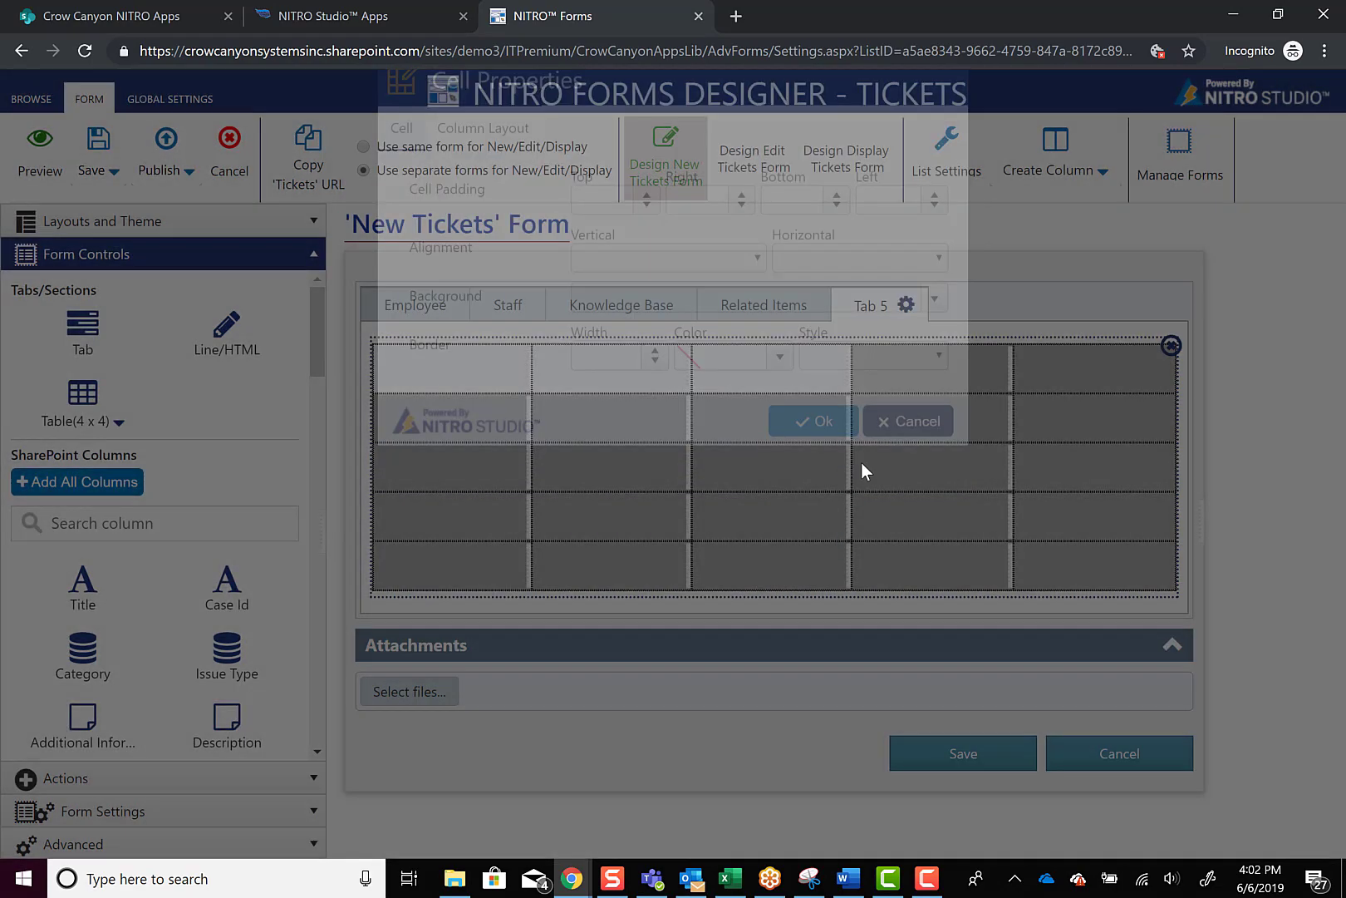
Apply the light blue background to the fourth and fifth top-row cells
{"action": "right_click", "coordinate": [932, 379]}
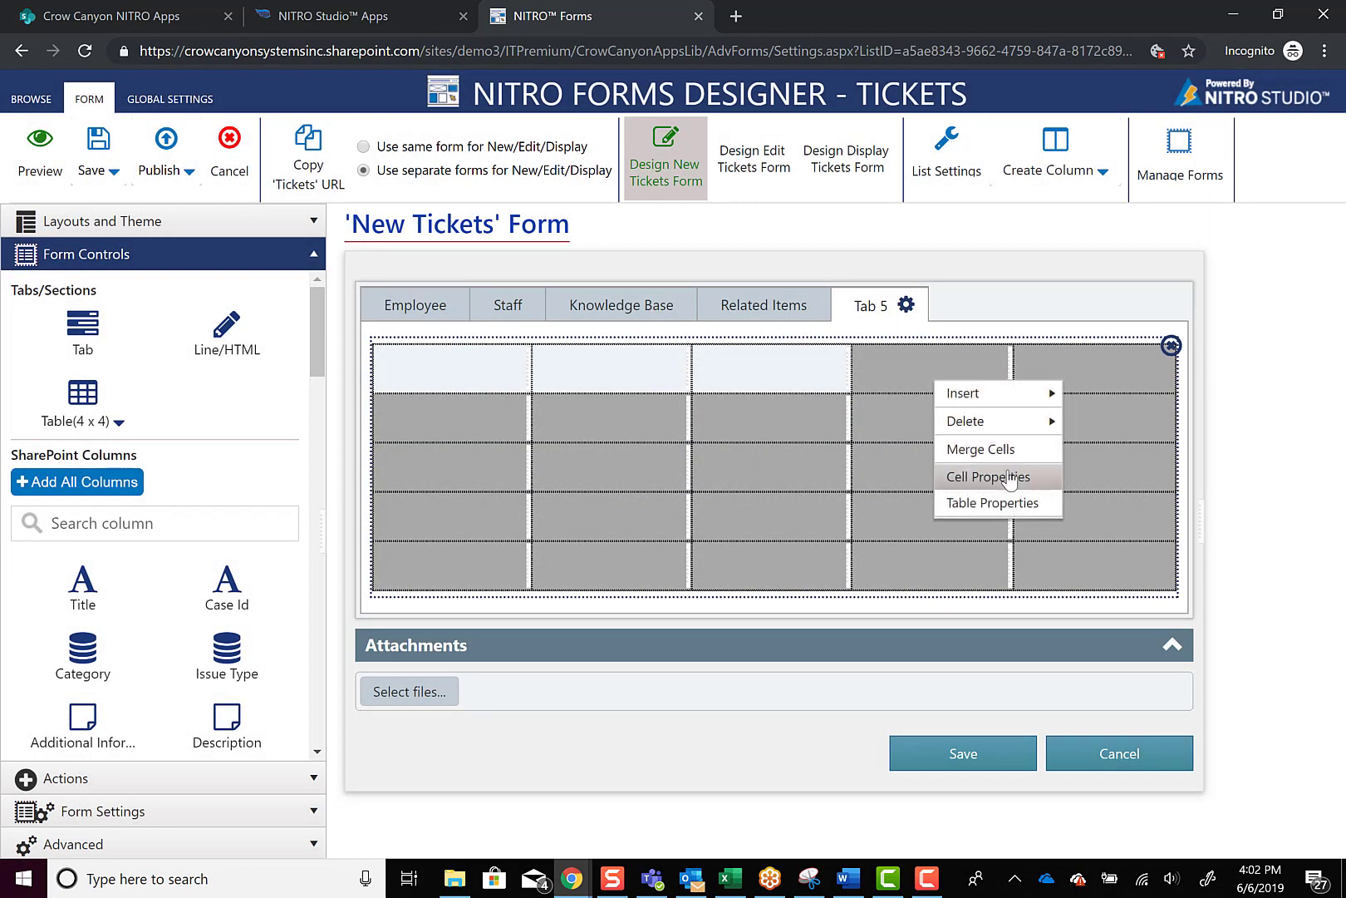
{"action": "left_click", "coordinate": [1005, 475]}
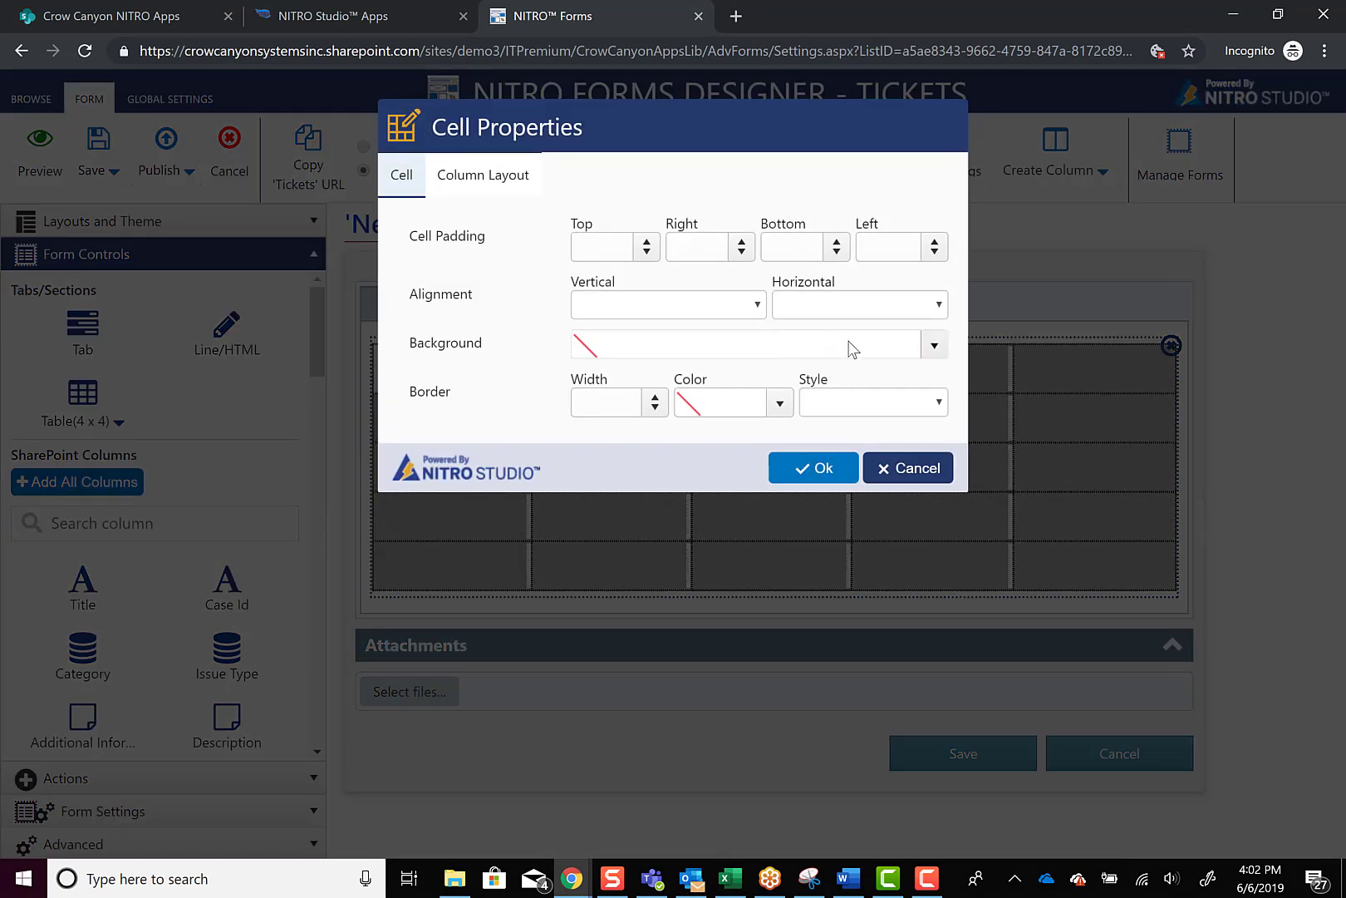
{"action": "left_click", "coordinate": [934, 346]}
{"action": "left_click", "coordinate": [851, 472]}
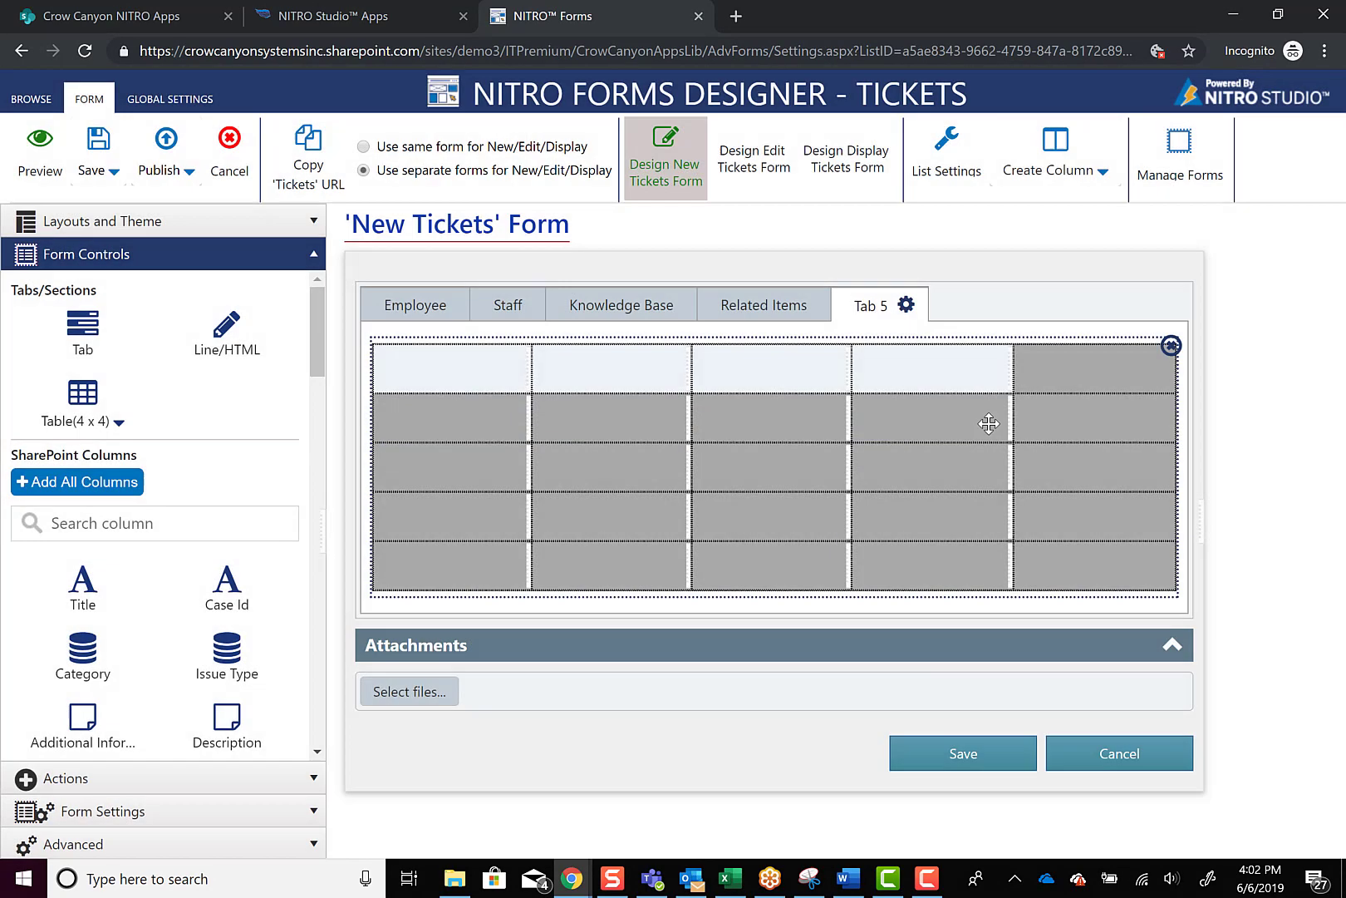
{"action": "right_click", "coordinate": [1082, 364]}
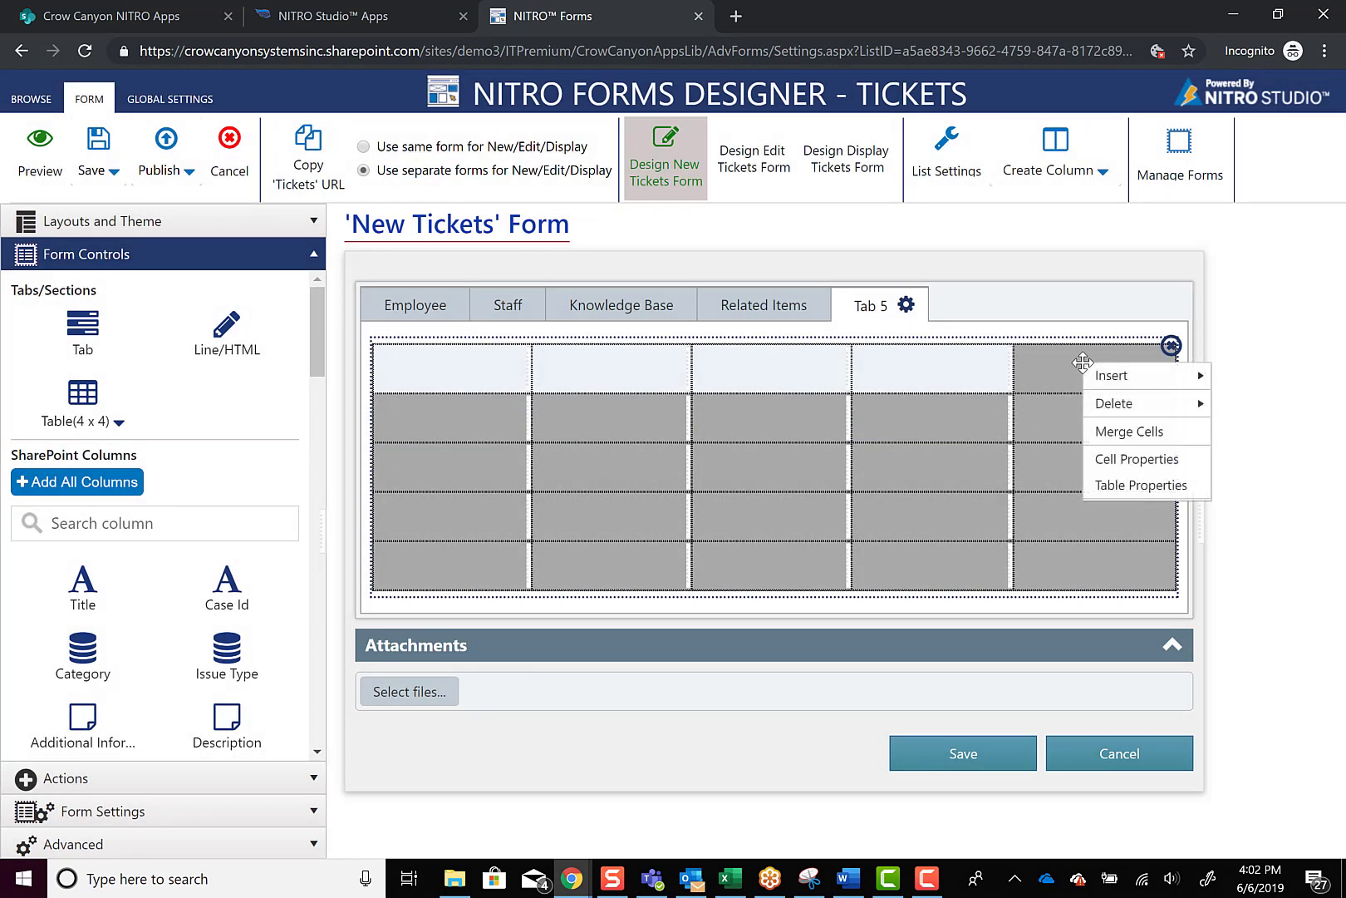
{"action": "left_click", "coordinate": [1140, 459]}
{"action": "left_click", "coordinate": [696, 346]}
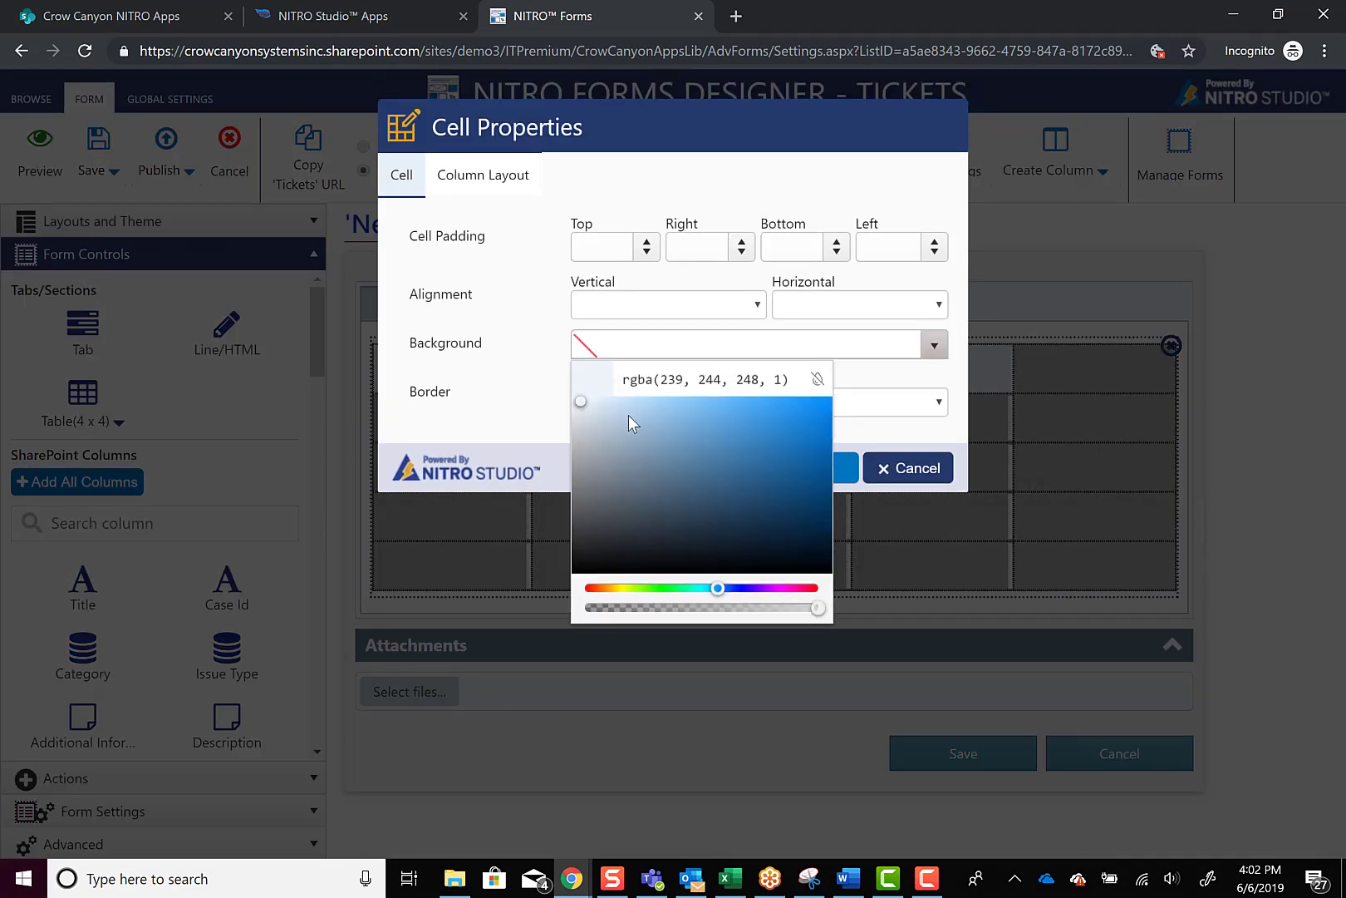
{"action": "left_click", "coordinate": [846, 485]}
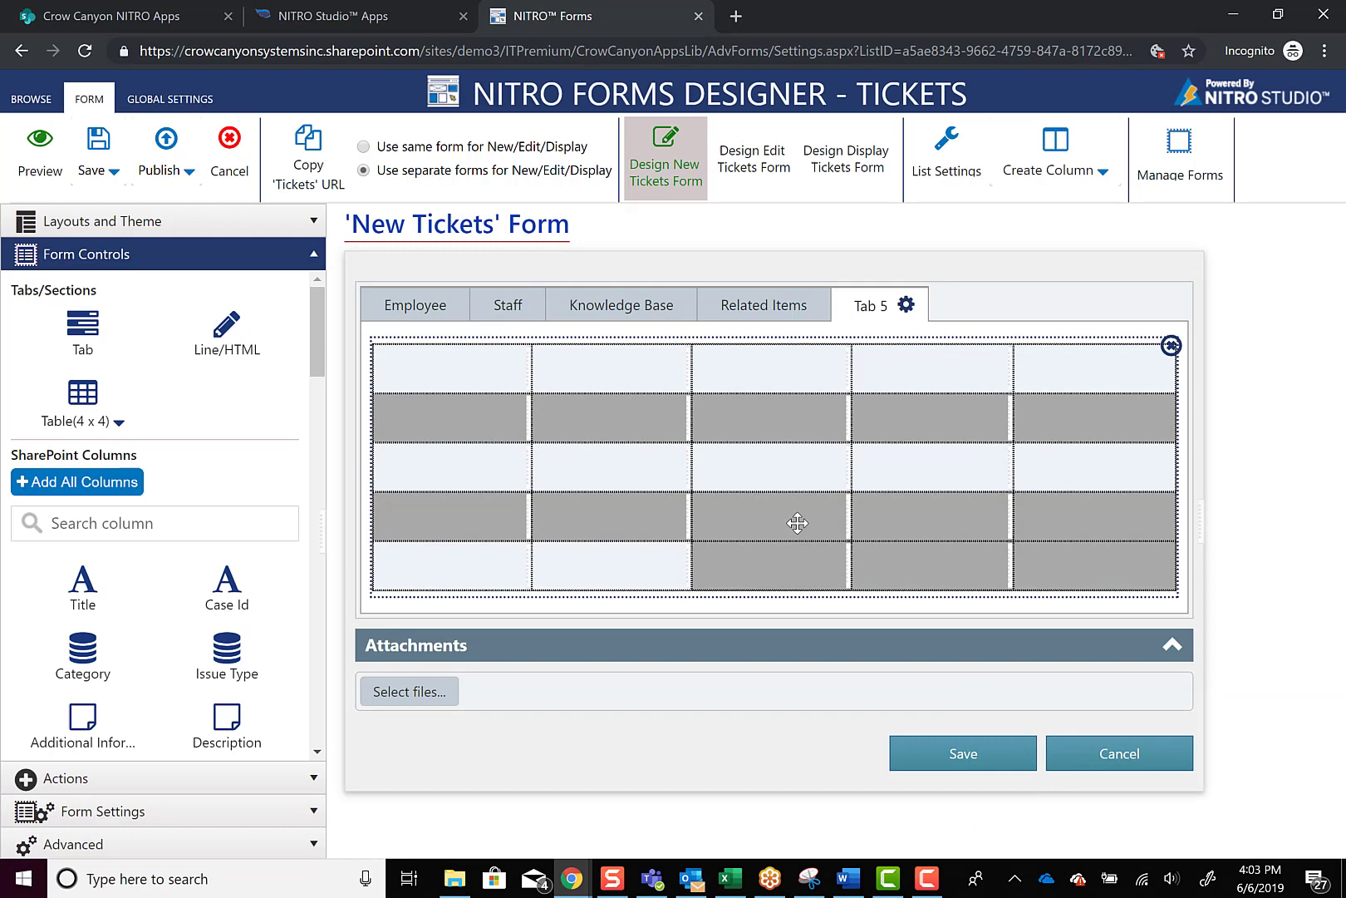
Merge cells from row 4, column 3 with Cols 3 and Rows 2
{"action": "right_click", "coordinate": [797, 523]}
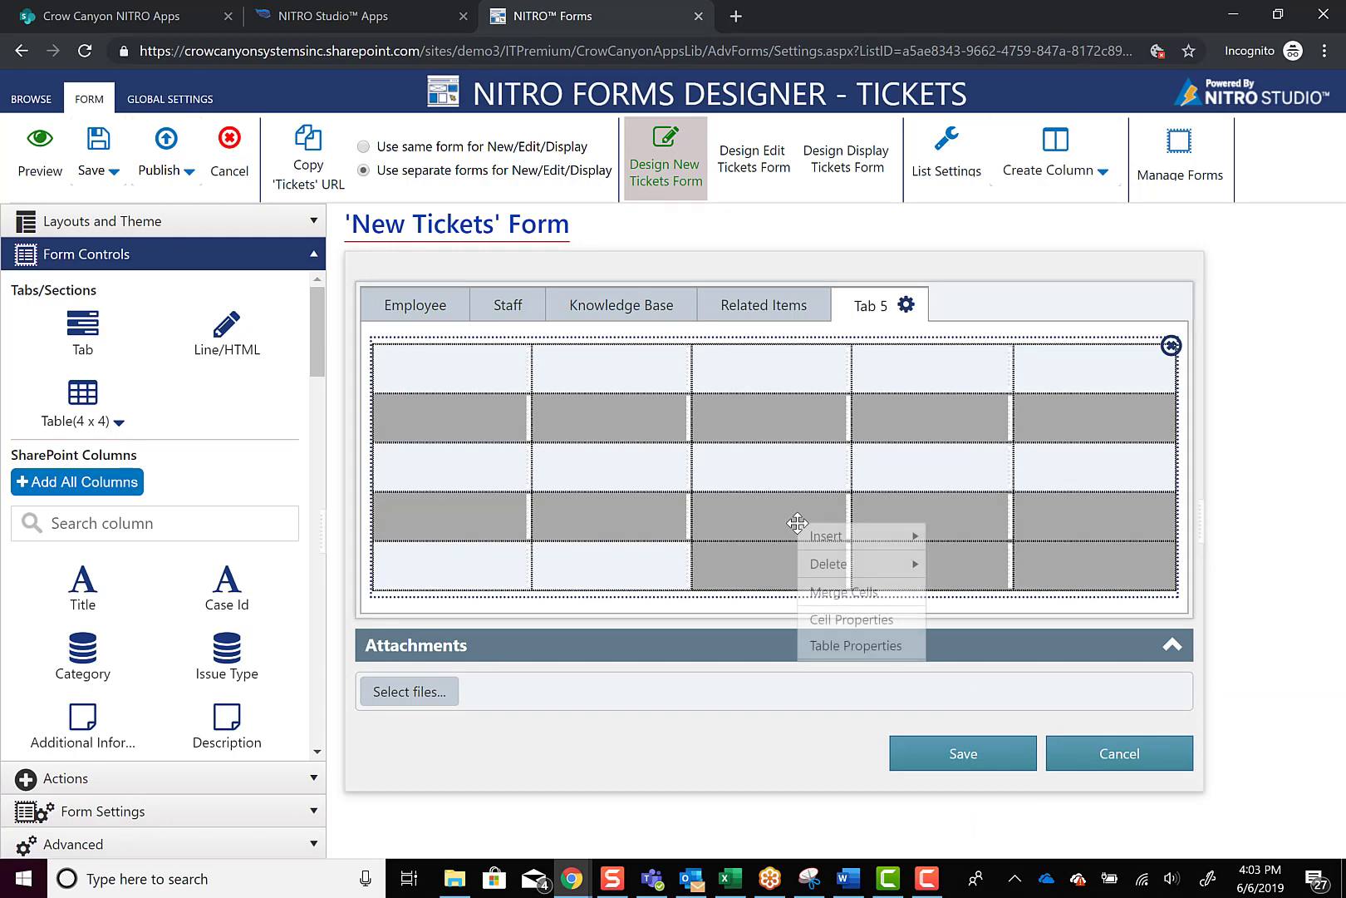
{"action": "left_click", "coordinate": [825, 592]}
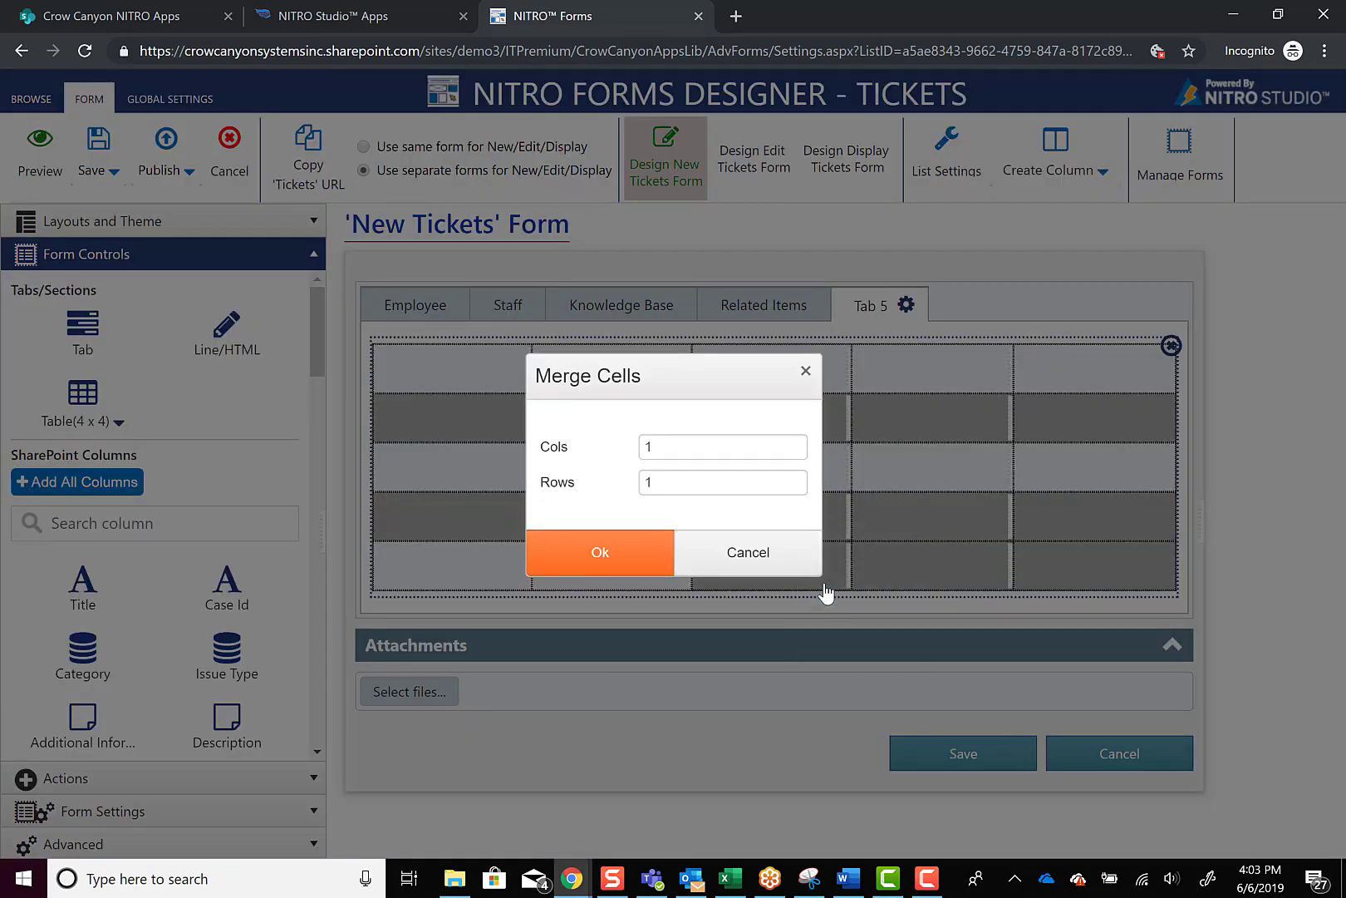
{"action": "double_click", "coordinate": [665, 453]}
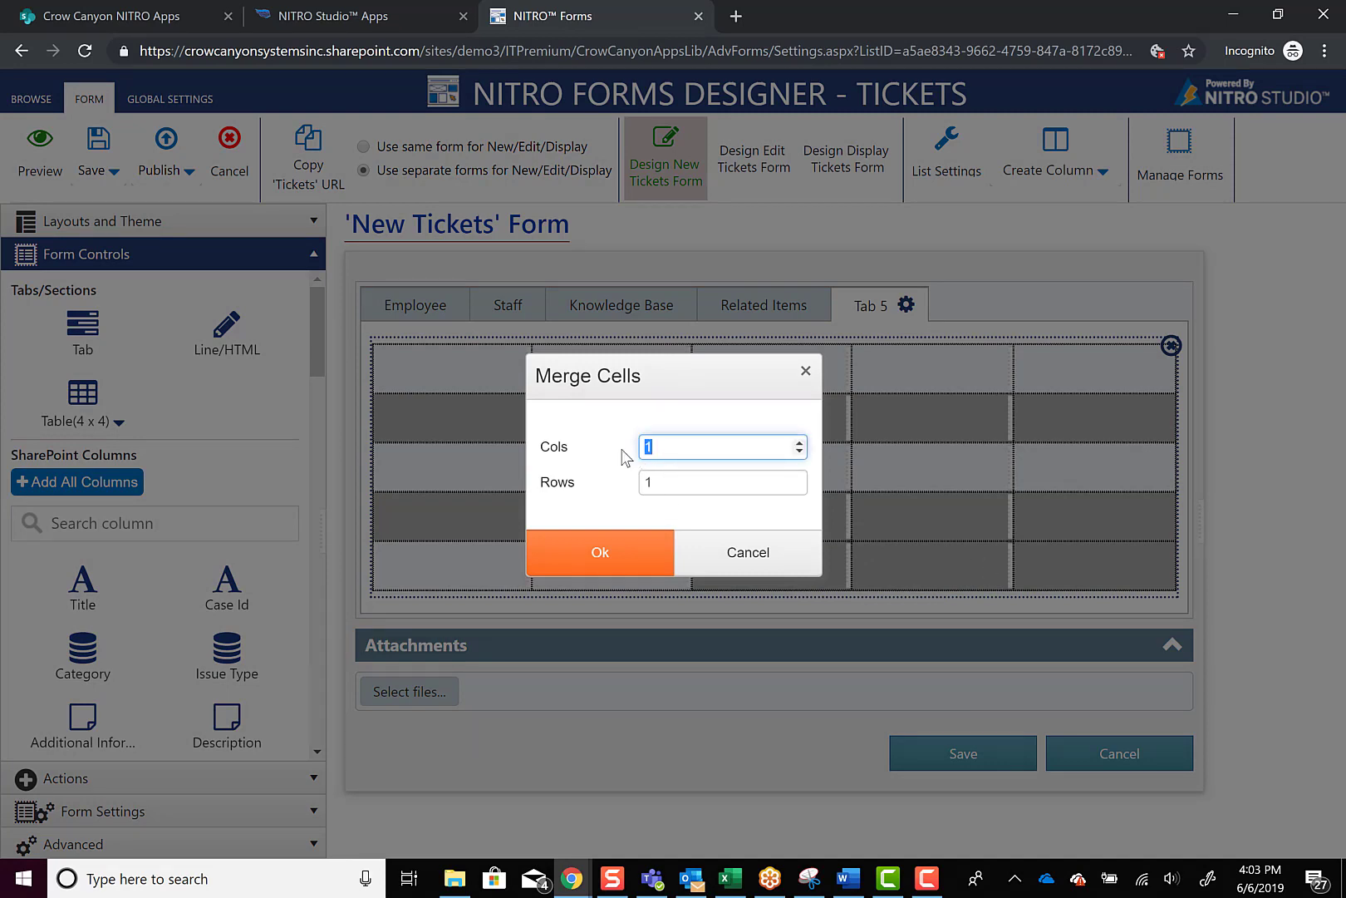
{"action": "left_click", "coordinate": [669, 482]}
{"action": "right_click", "coordinate": [589, 482]}
{"action": "left_click", "coordinate": [584, 466]}
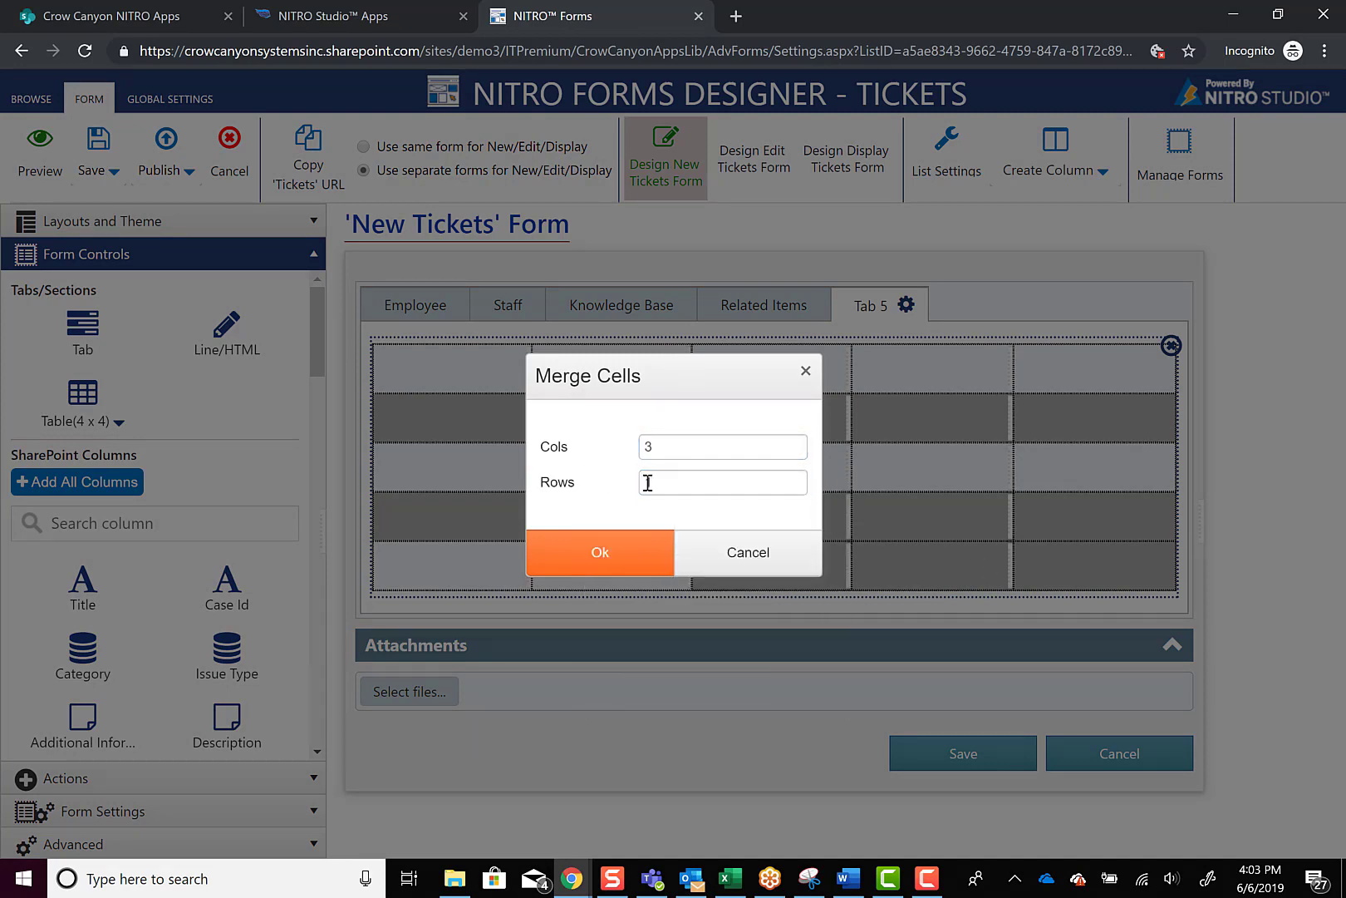
{"action": "double_click", "coordinate": [646, 482]}
{"action": "type", "text": "2"}
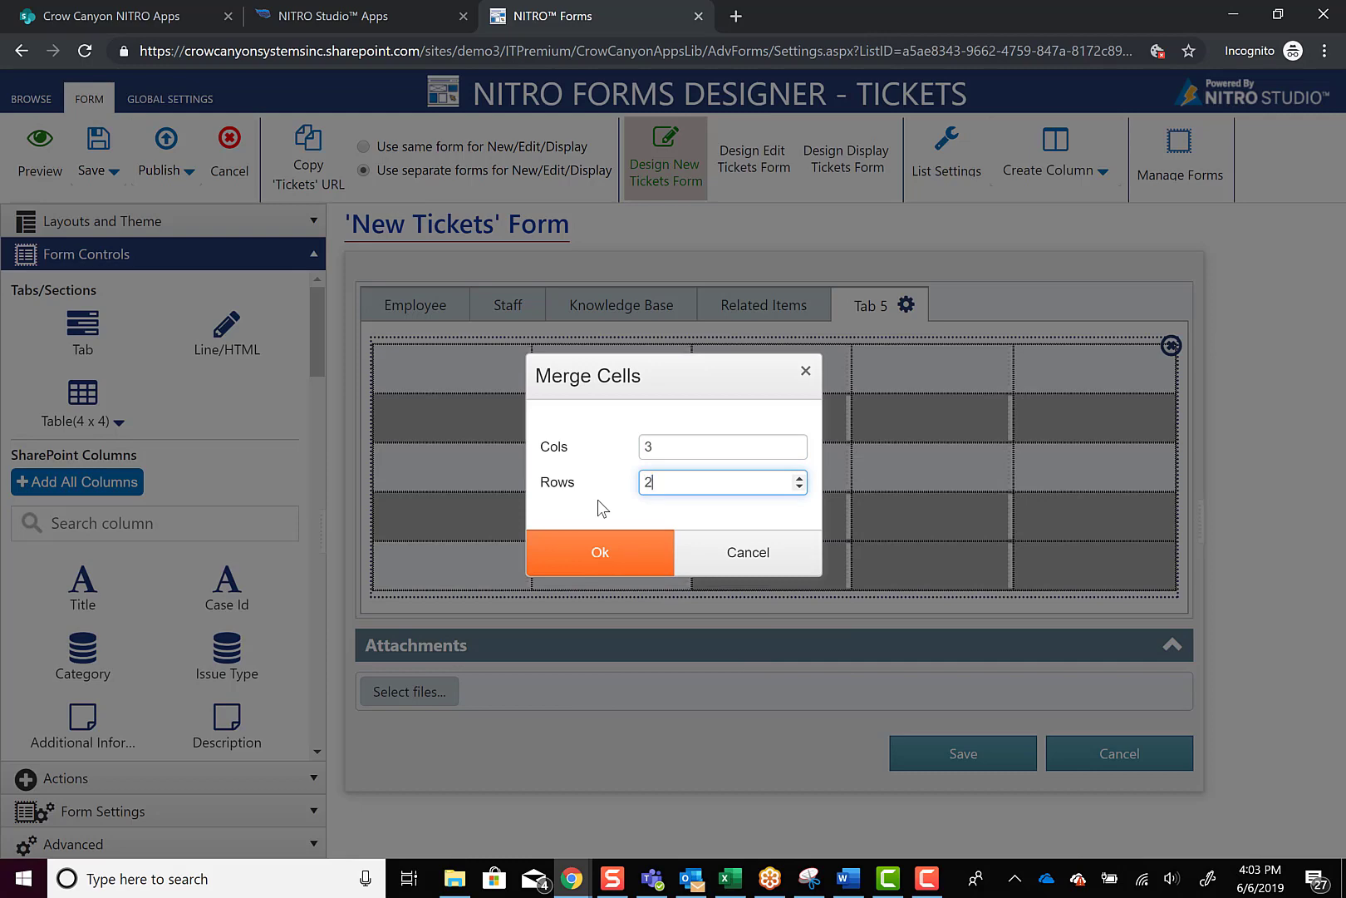
{"action": "left_click", "coordinate": [616, 556]}
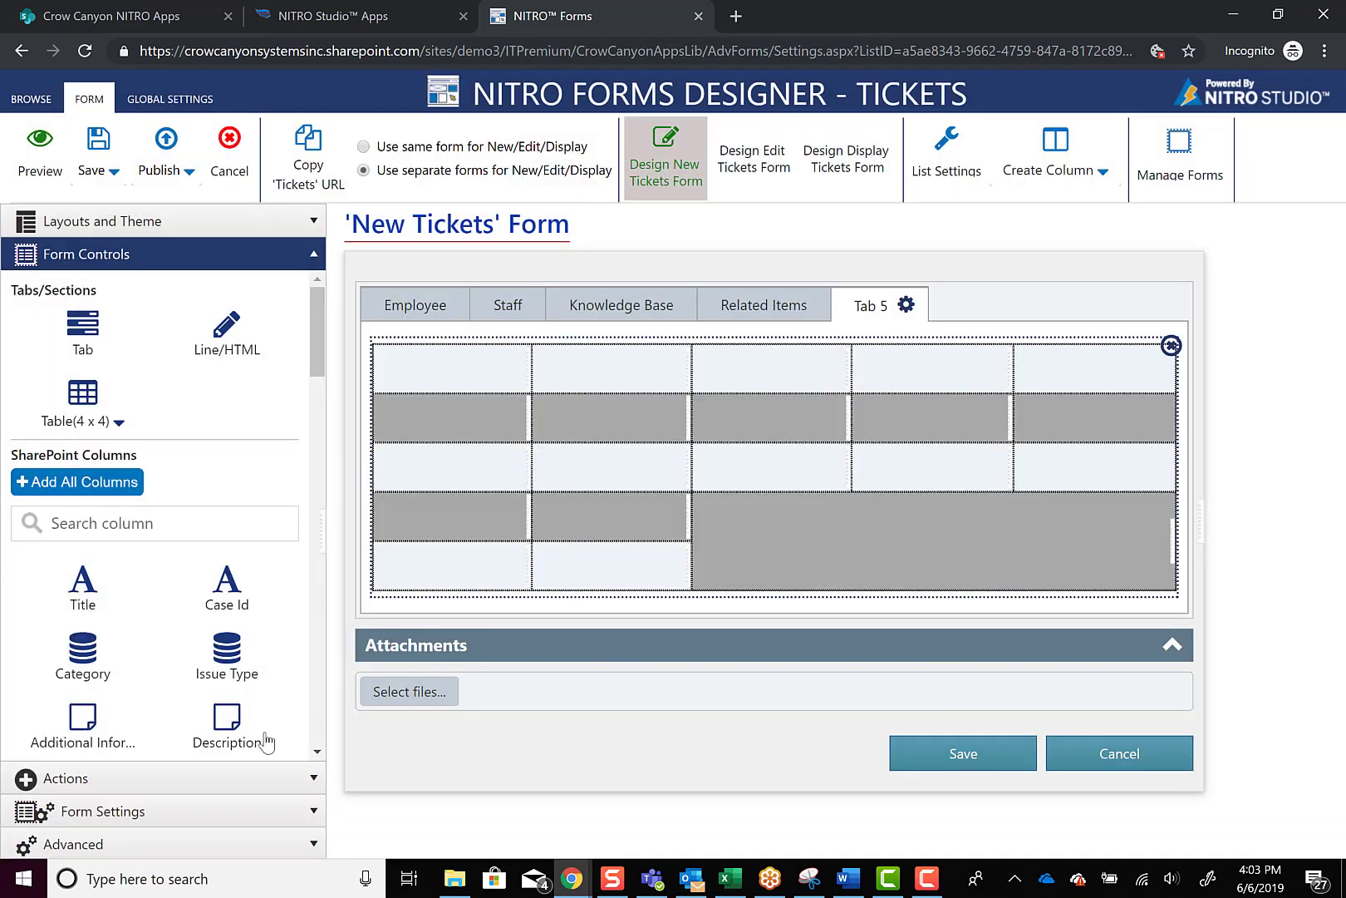
Place the Description field in the merged cell and give it a light background
{"action": "left_click_drag", "start_coordinate": [225, 740], "coordinate": [828, 546]}
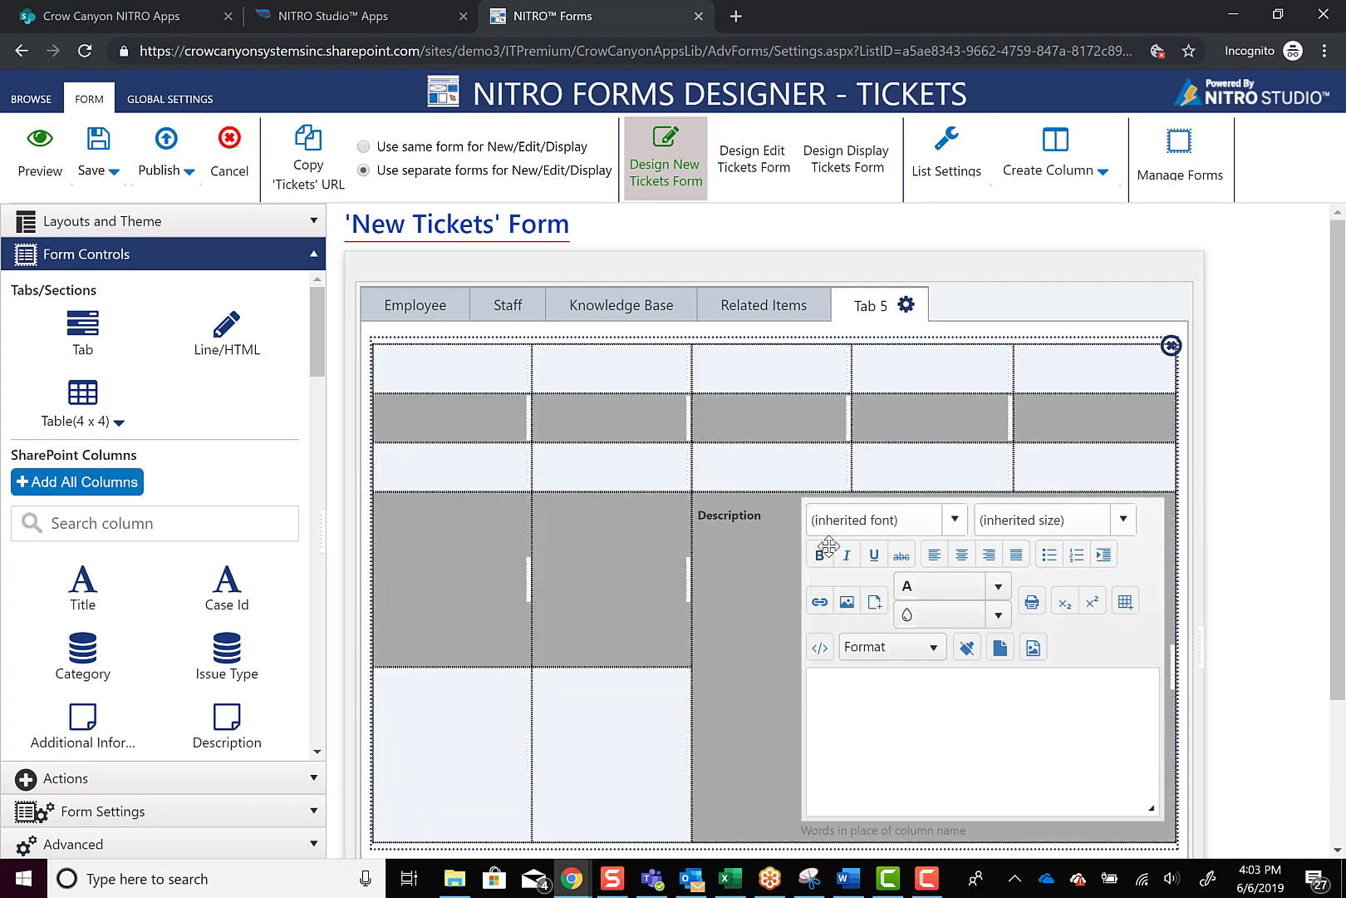
{"action": "right_click", "coordinate": [767, 547]}
{"action": "left_click", "coordinate": [819, 643]}
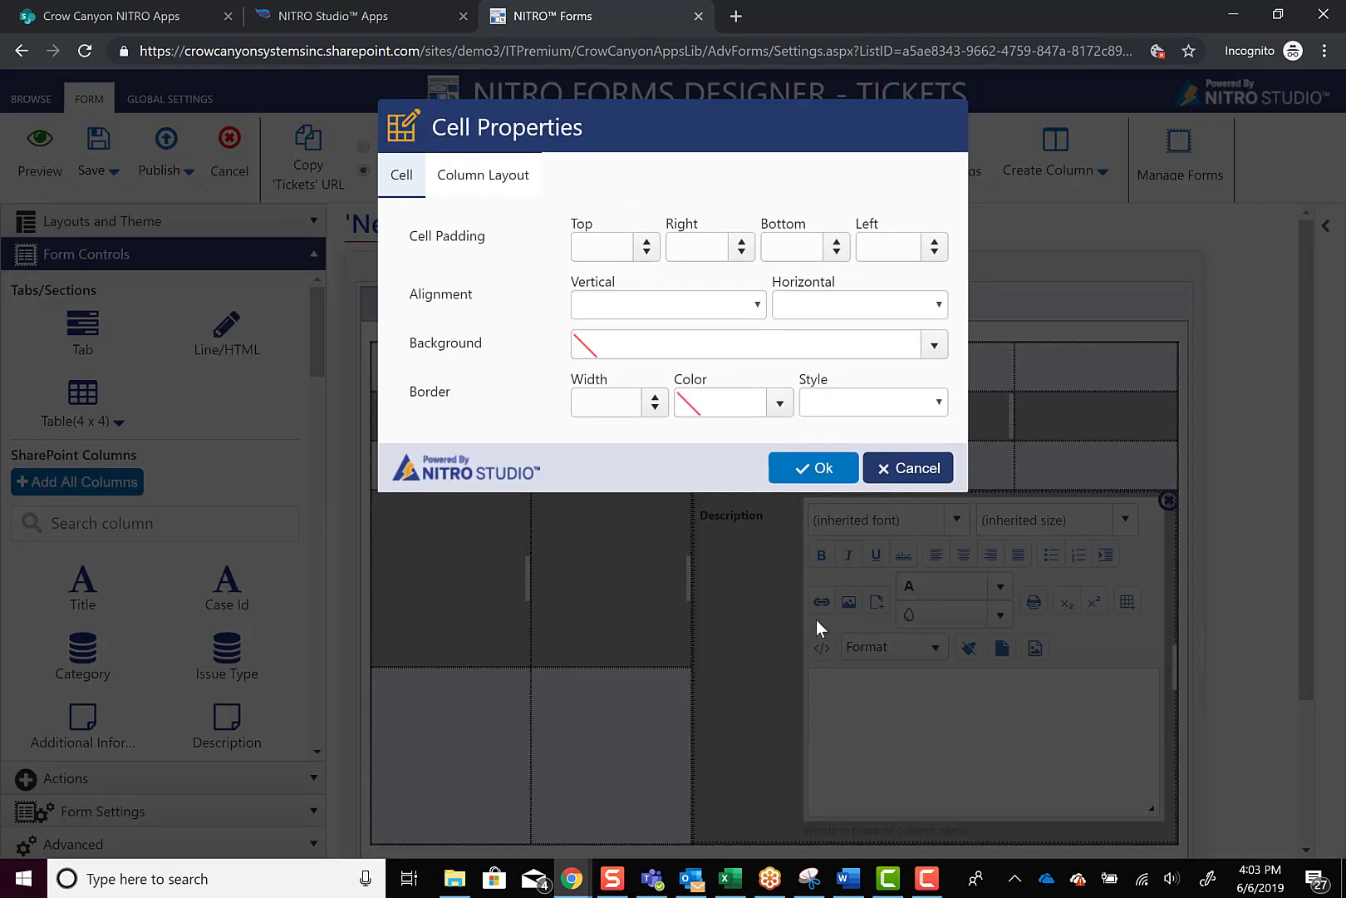
{"action": "left_click", "coordinate": [933, 345]}
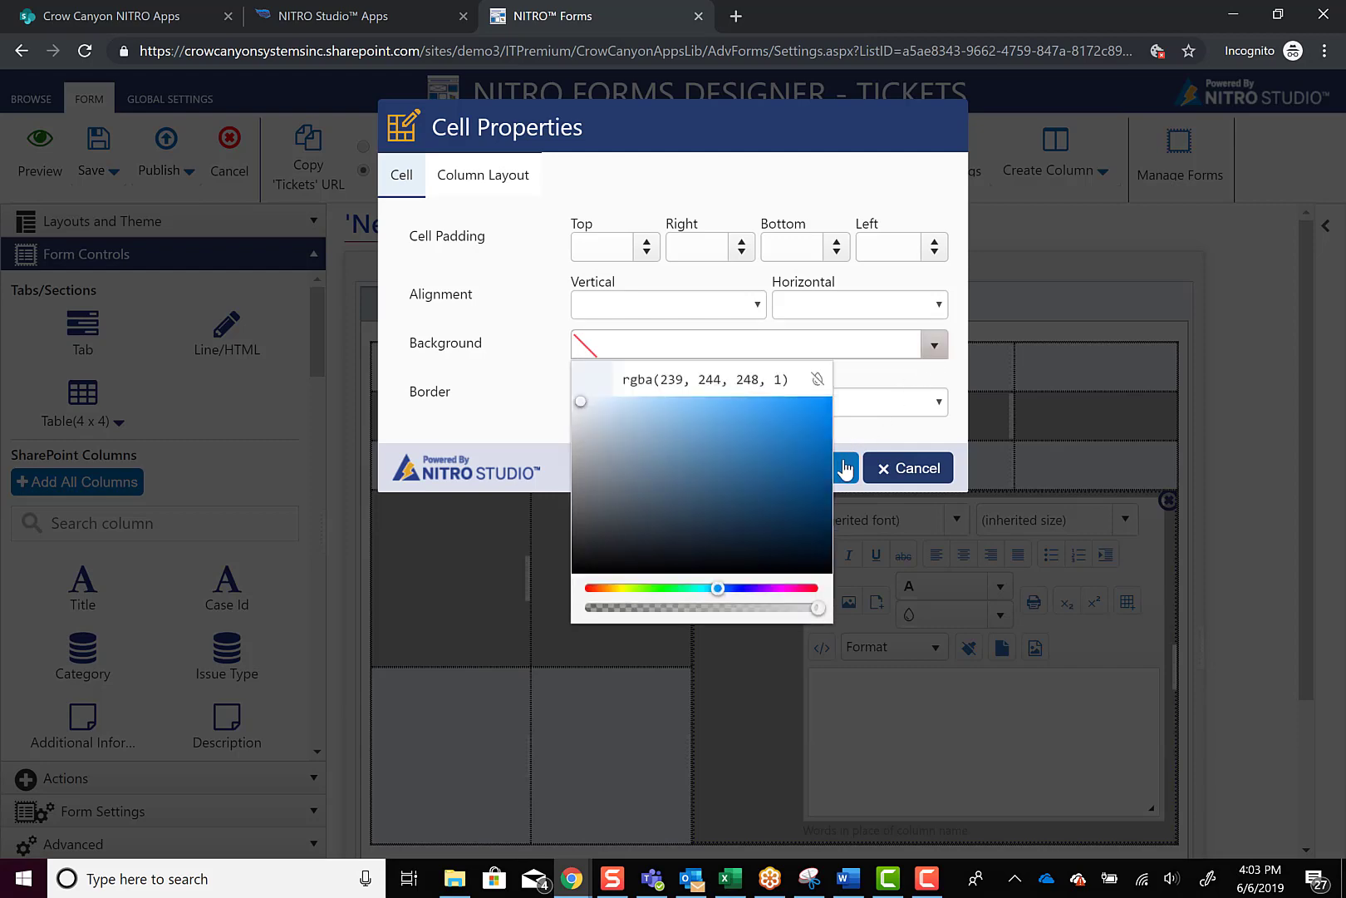
{"action": "left_click", "coordinate": [845, 469]}
Drag Title, Case Id and Issue Type into row one, and Category below Title
{"action": "scroll", "coordinate": [724, 585], "scroll_direction": "down", "scroll_amount": 1}
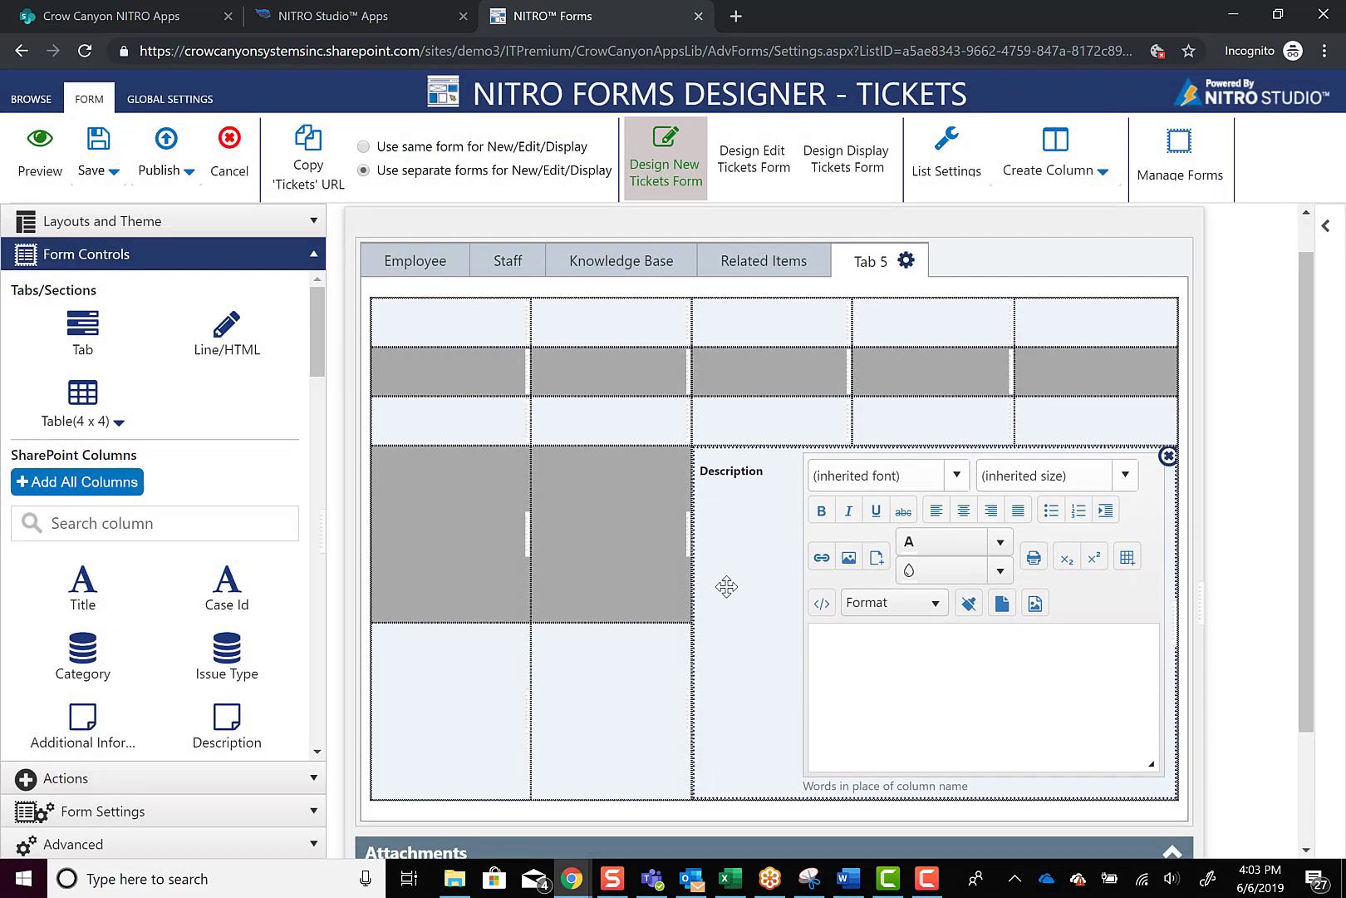
{"action": "left_click_drag", "start_coordinate": [92, 595], "coordinate": [456, 289]}
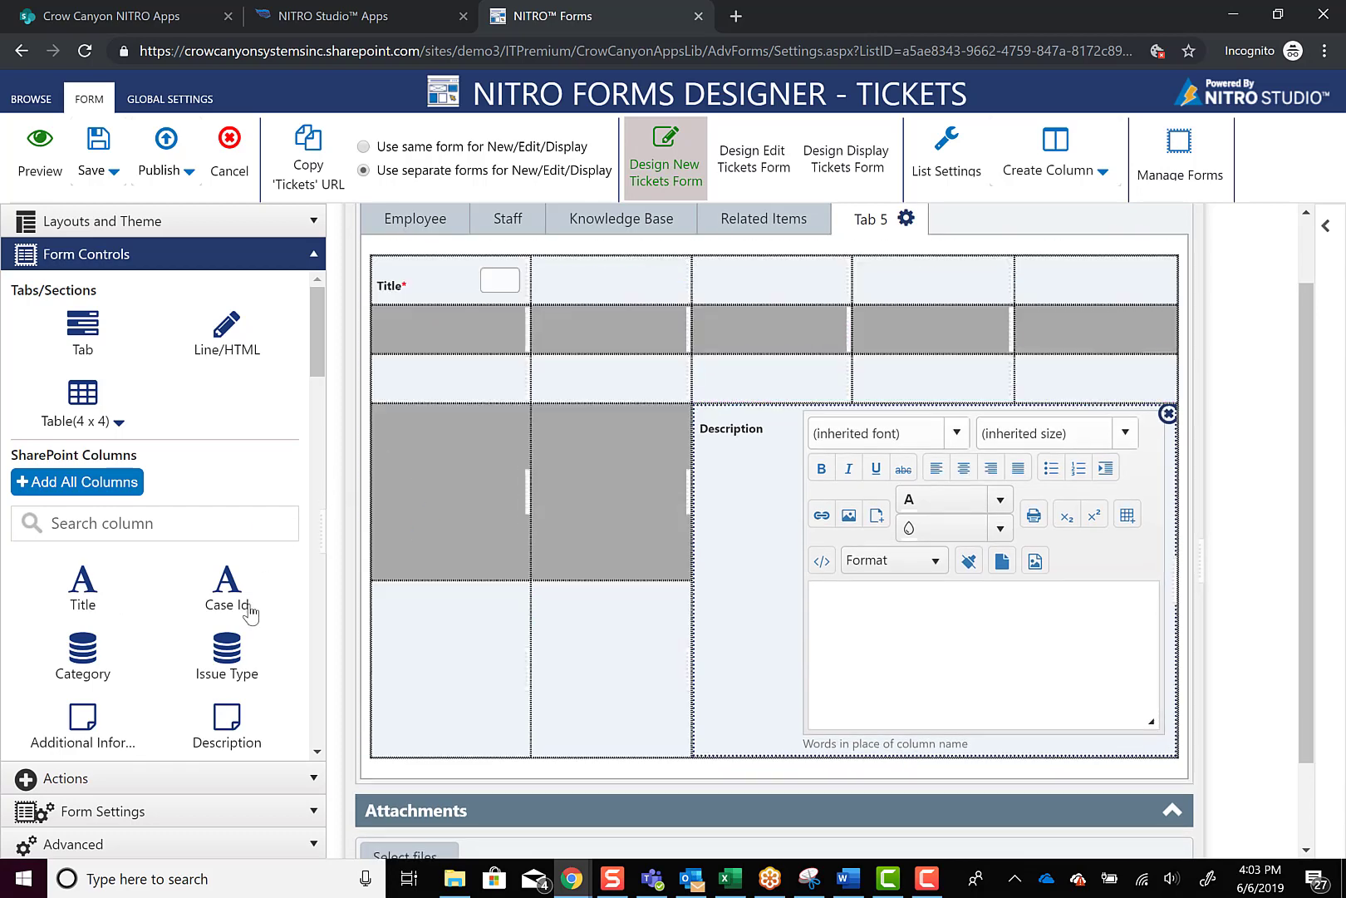
{"action": "left_click_drag", "start_coordinate": [250, 611], "coordinate": [615, 293]}
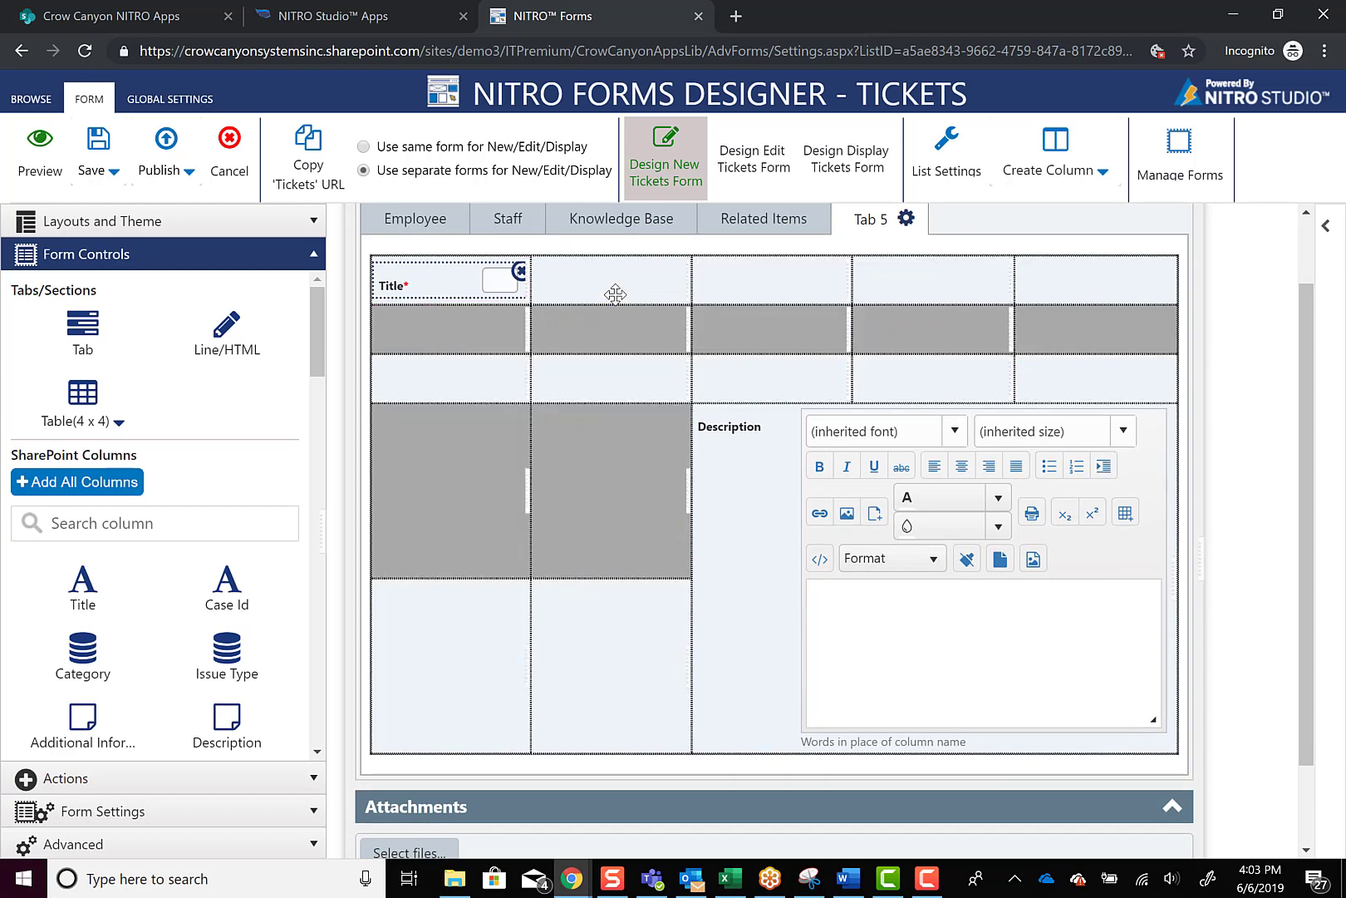
{"action": "left_click_drag", "start_coordinate": [214, 661], "coordinate": [760, 291]}
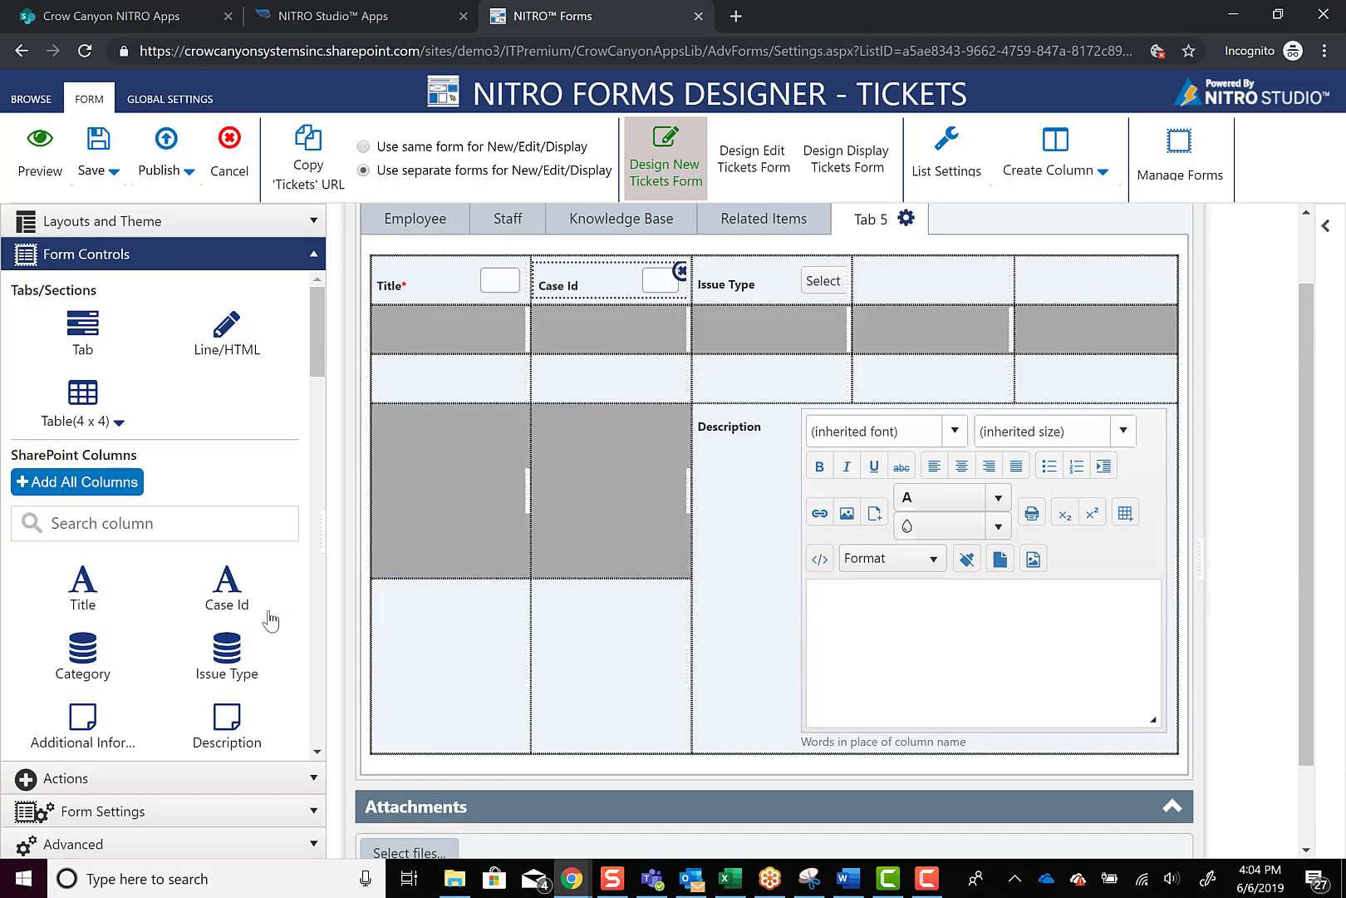
{"action": "left_click_drag", "start_coordinate": [231, 715], "coordinate": [349, 540]}
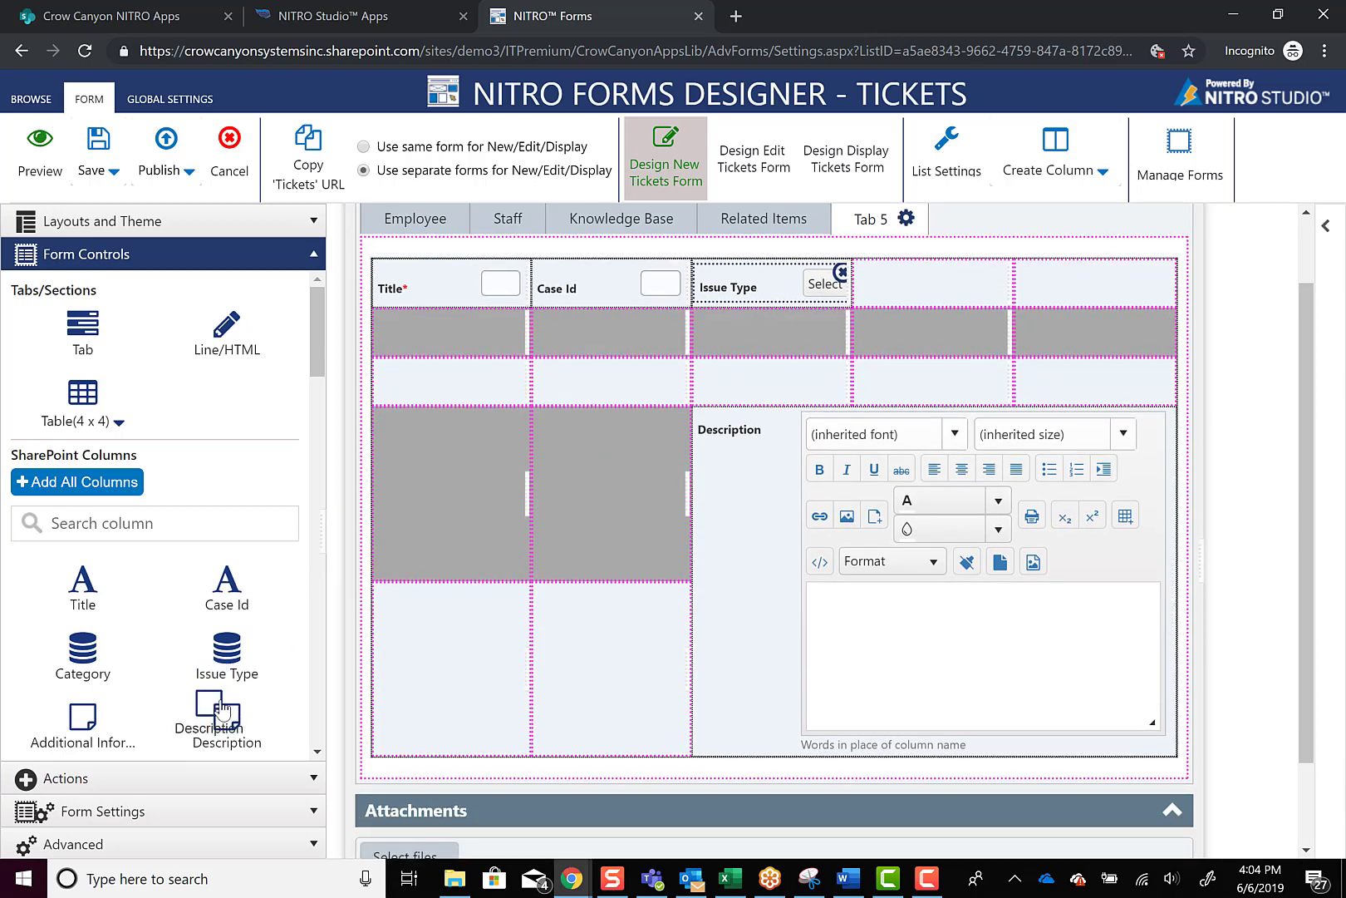
{"action": "left_click_drag", "start_coordinate": [91, 646], "coordinate": [464, 334]}
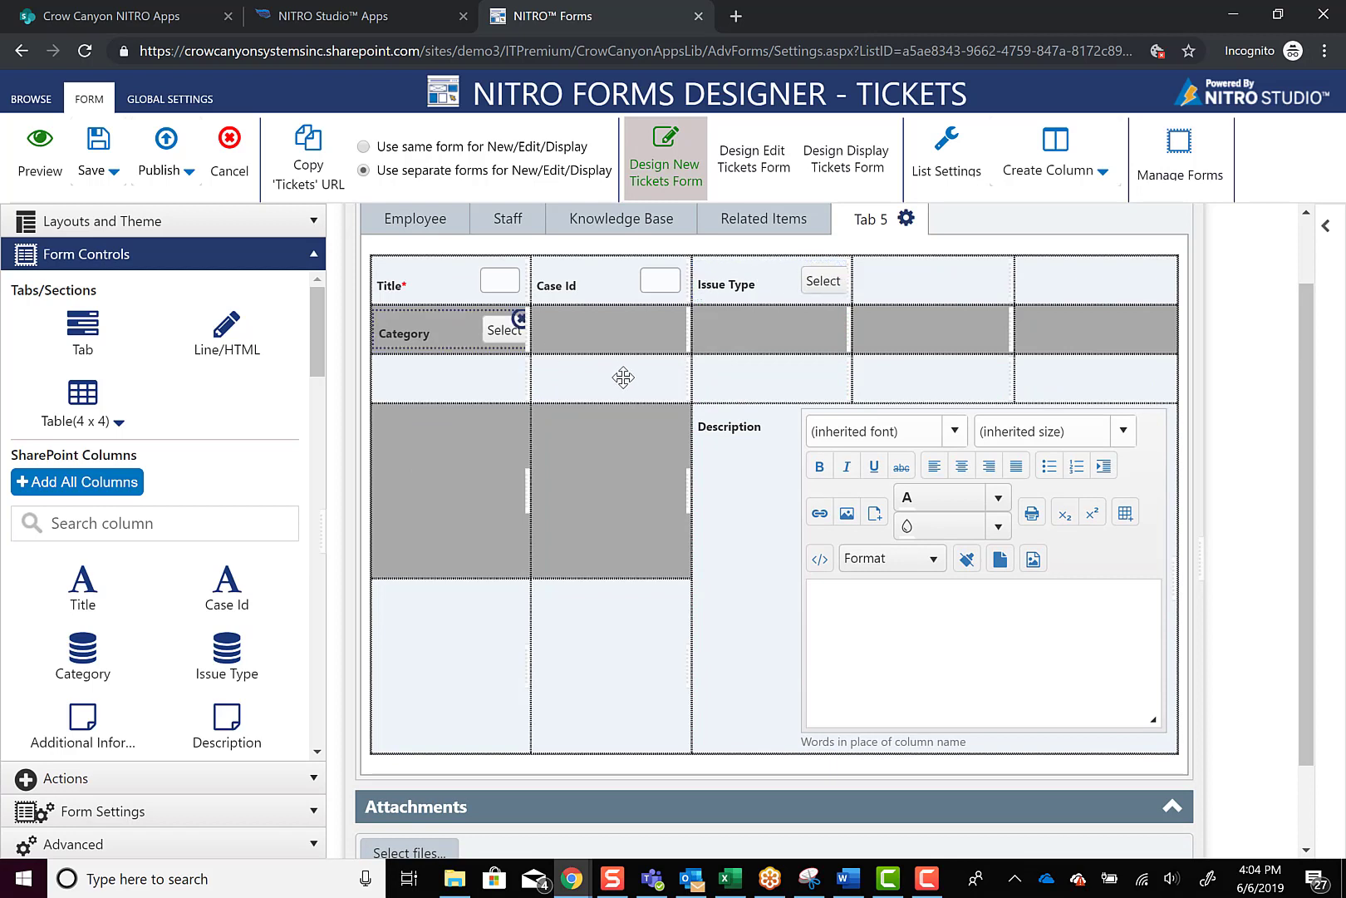
{"action": "right_click", "coordinate": [597, 337]}
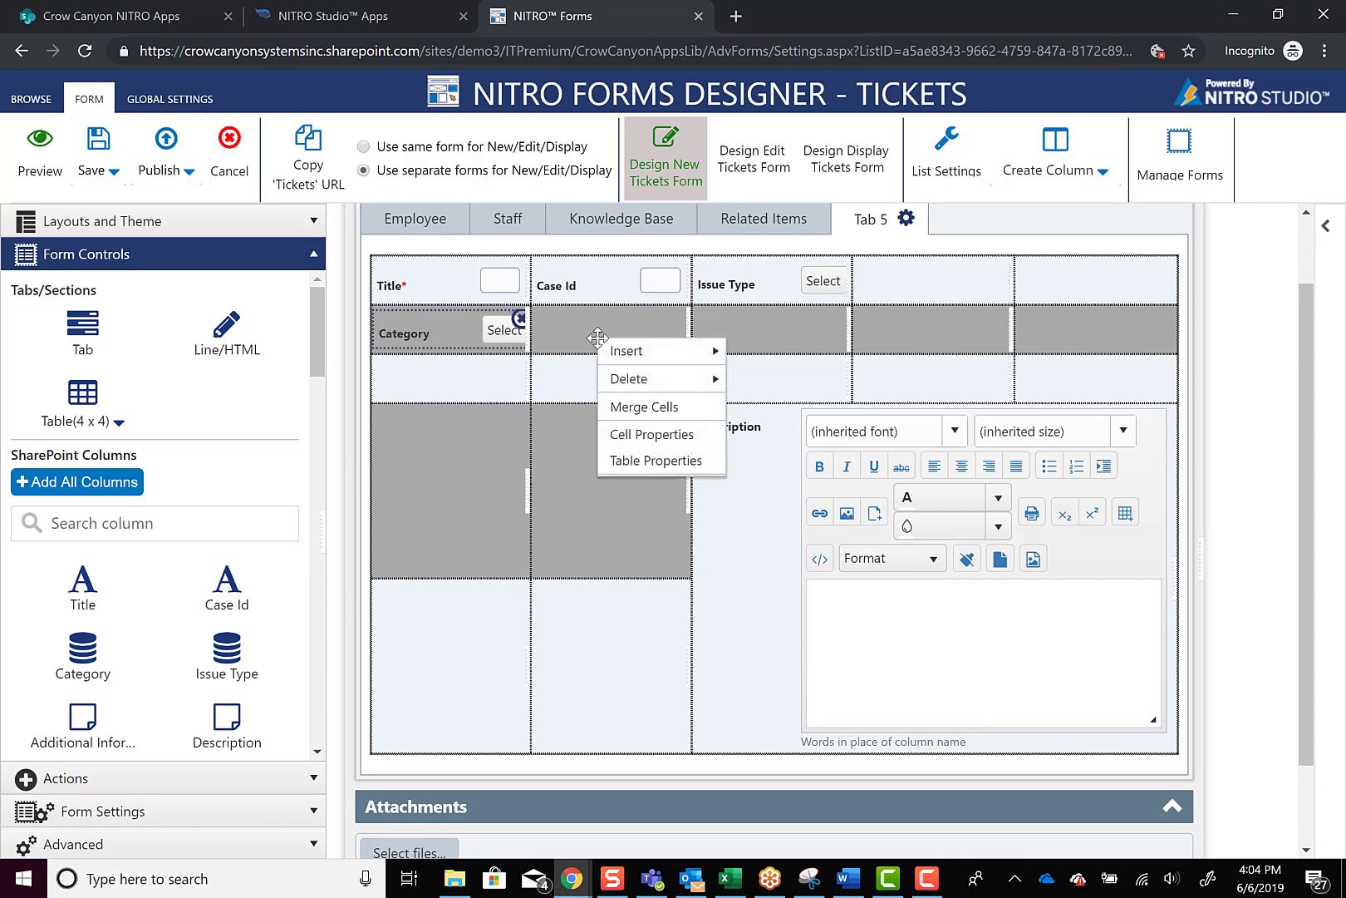
{"action": "left_click", "coordinate": [680, 434]}
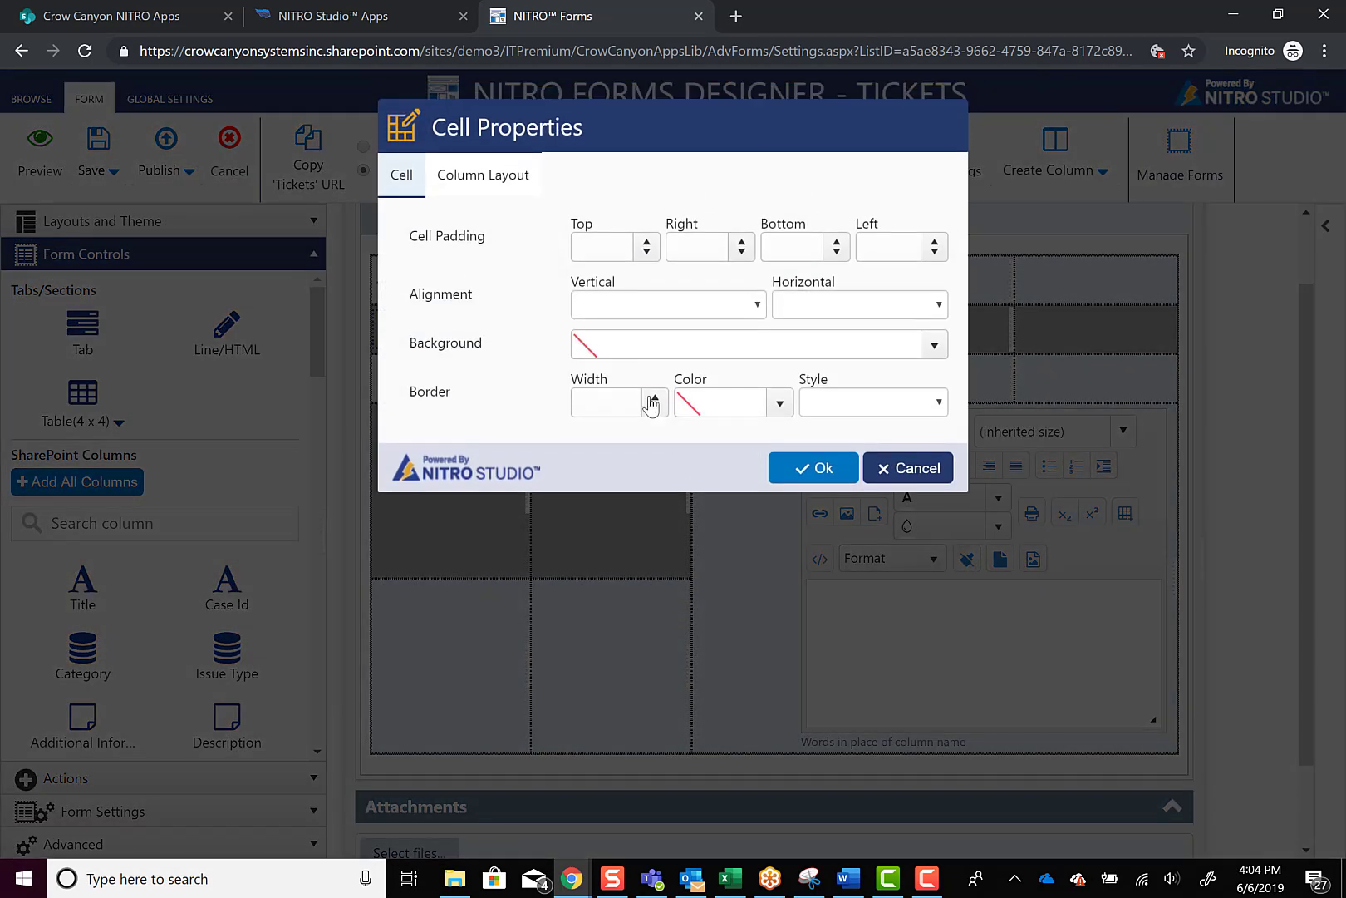
{"action": "left_click", "coordinate": [505, 187]}
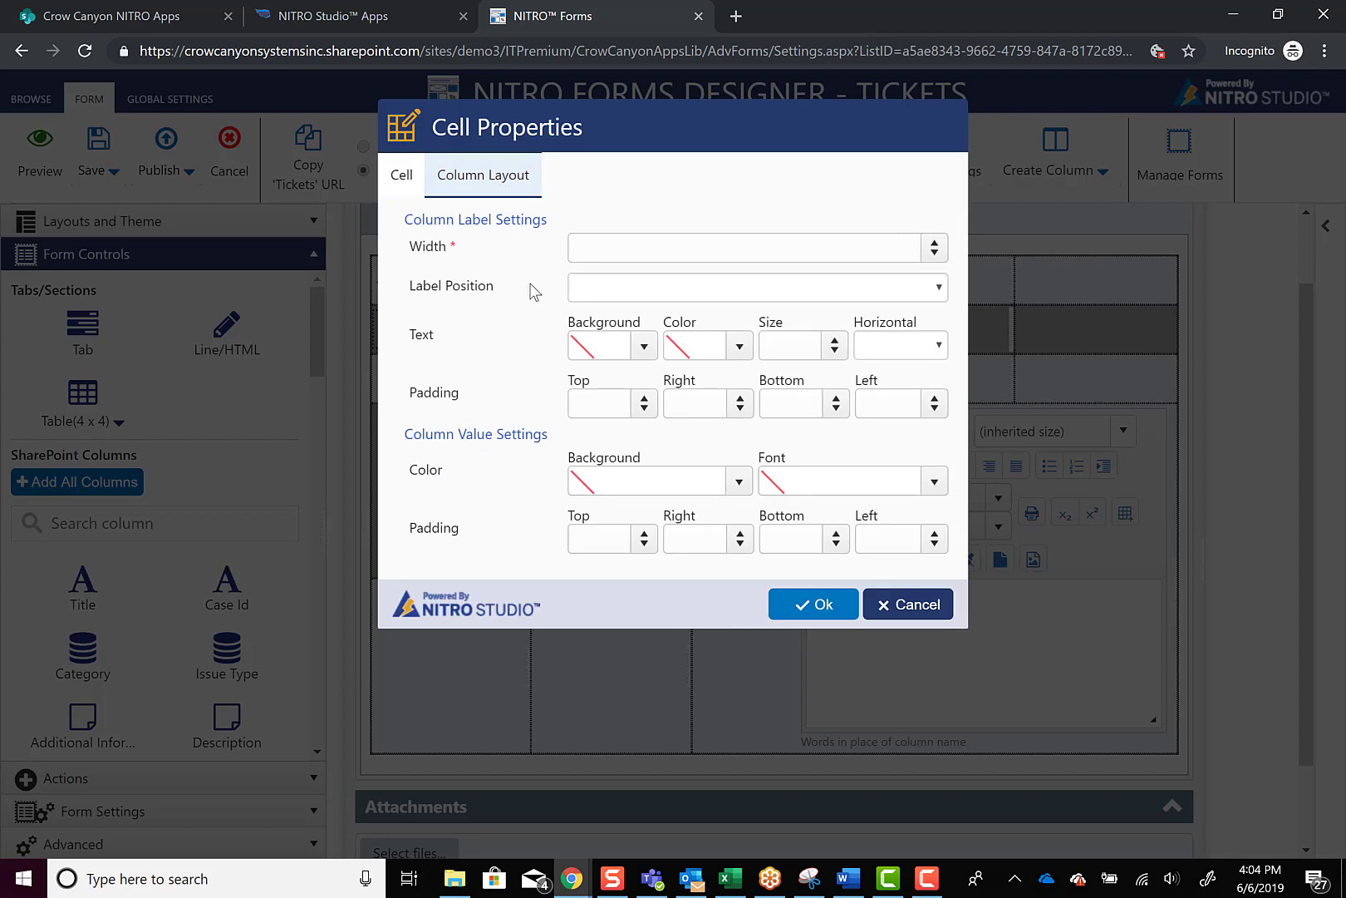
{"action": "left_click", "coordinate": [804, 604]}
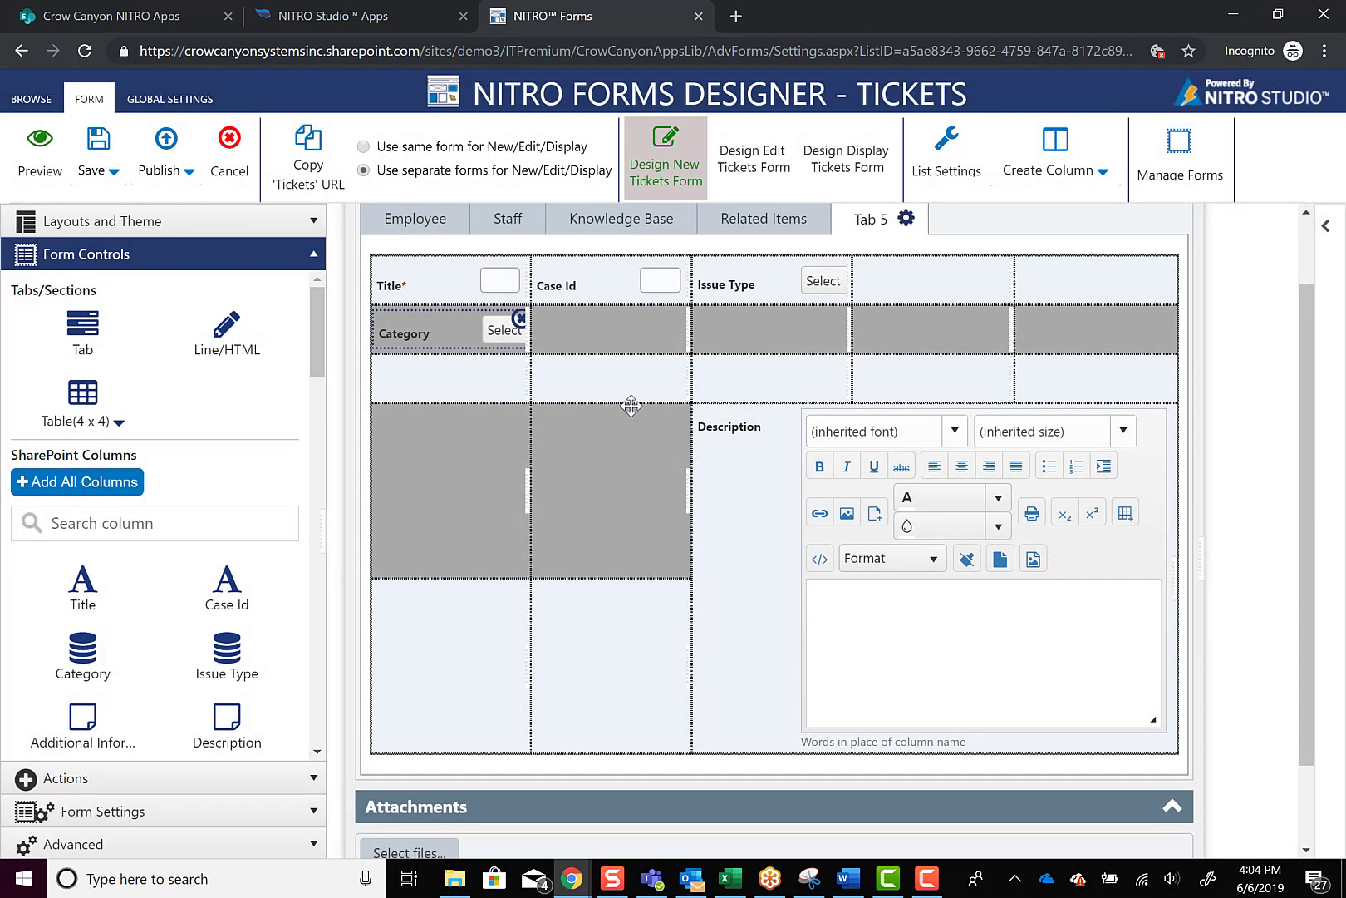